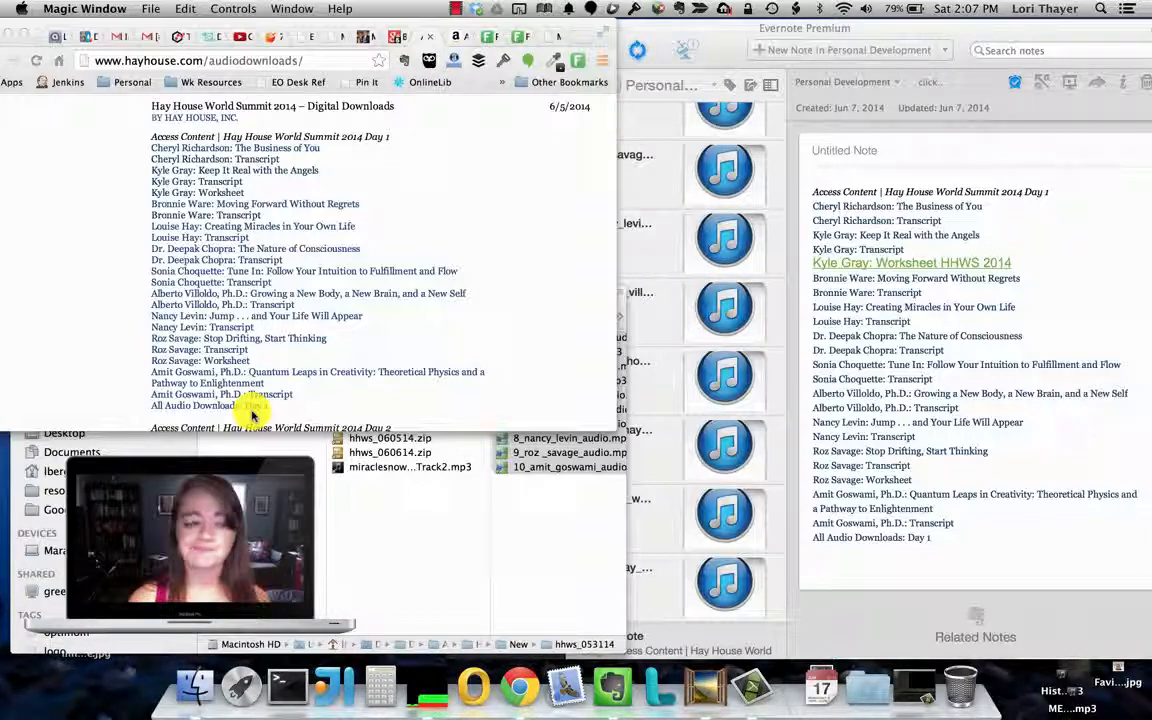
{"action": "scroll", "coordinate": [252, 415], "scroll_direction": "down", "scroll_amount": 20}
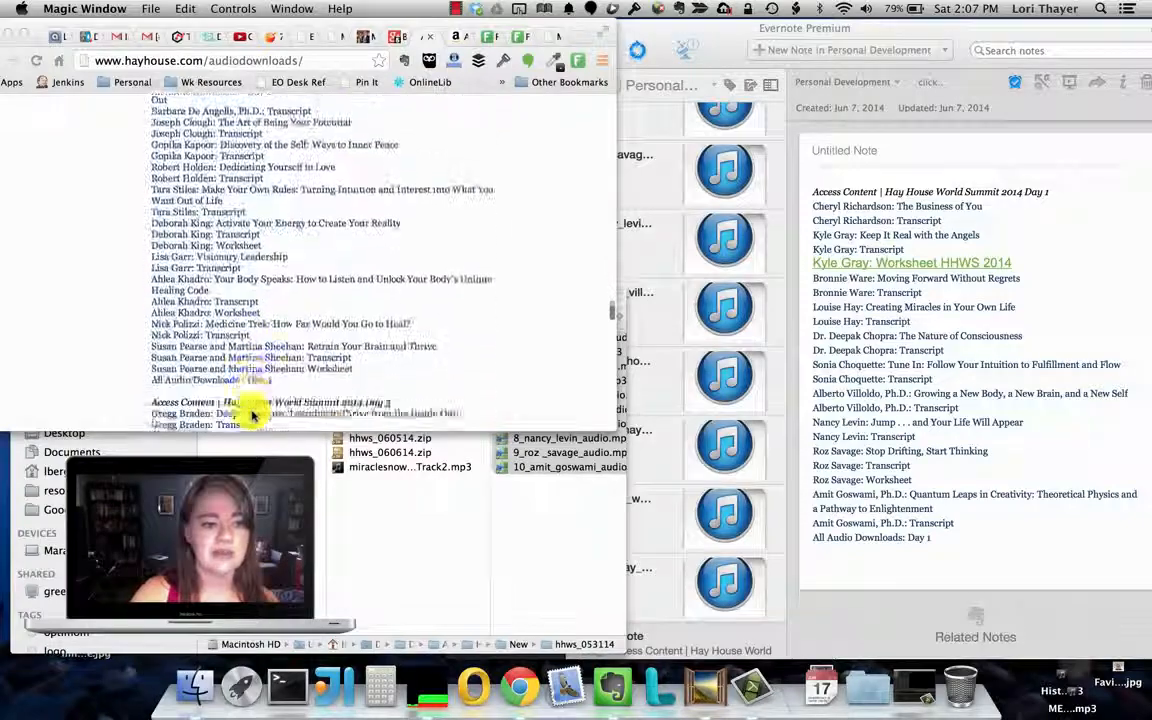
{"action": "scroll", "coordinate": [252, 415], "scroll_direction": "down", "scroll_amount": 20}
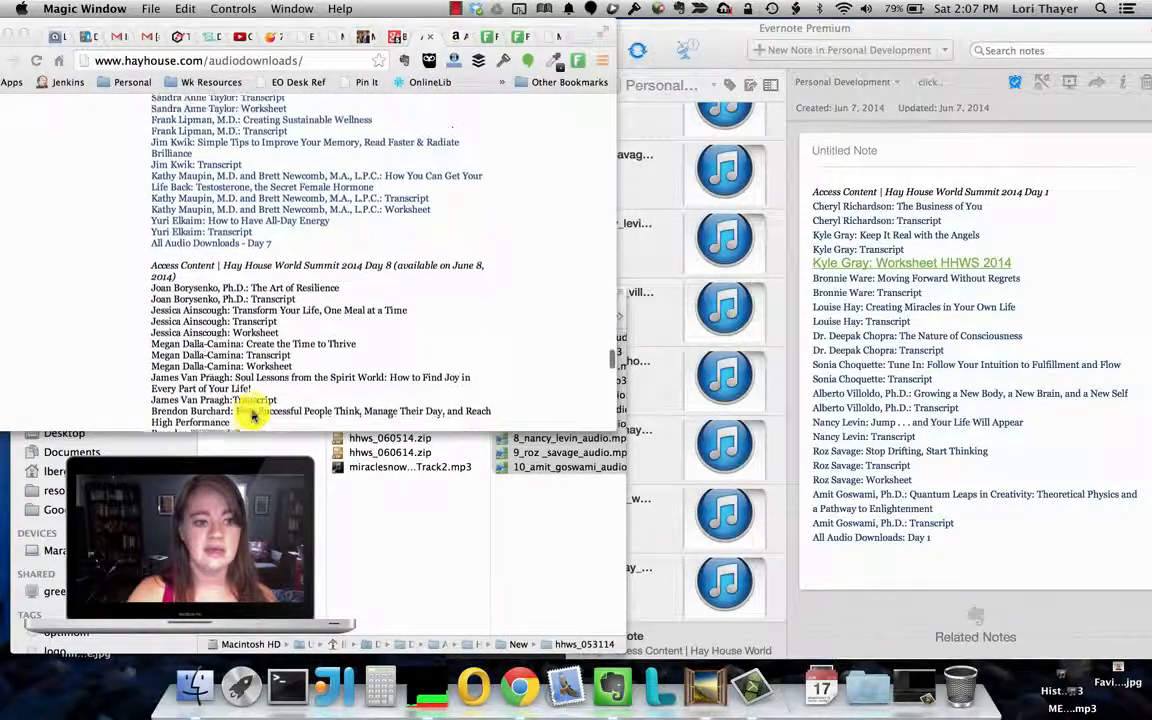
{"action": "right_click", "coordinate": [255, 259]}
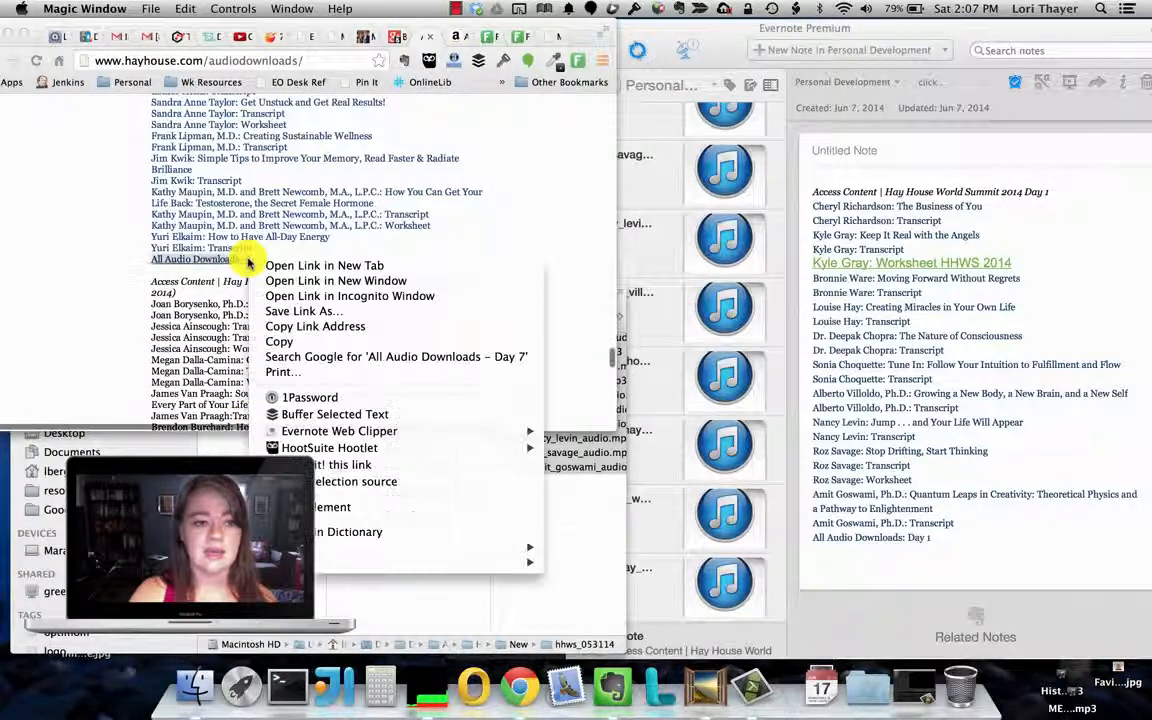
{"action": "left_click", "coordinate": [300, 312]}
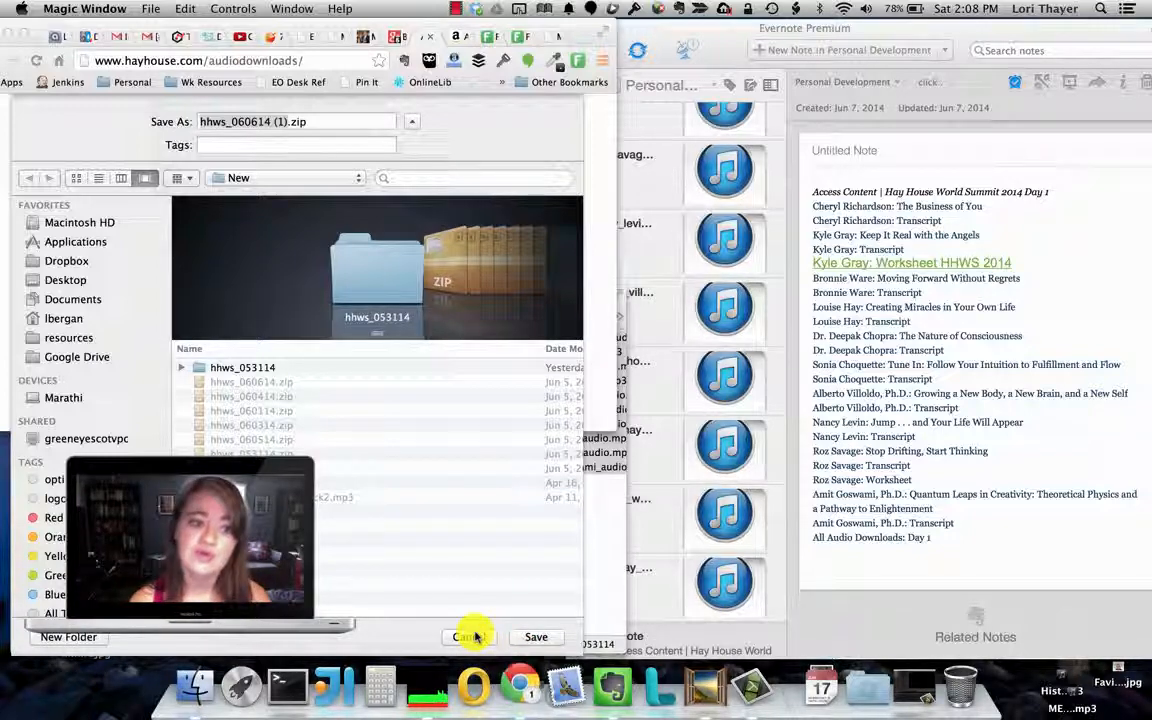
{"action": "left_click", "coordinate": [470, 637]}
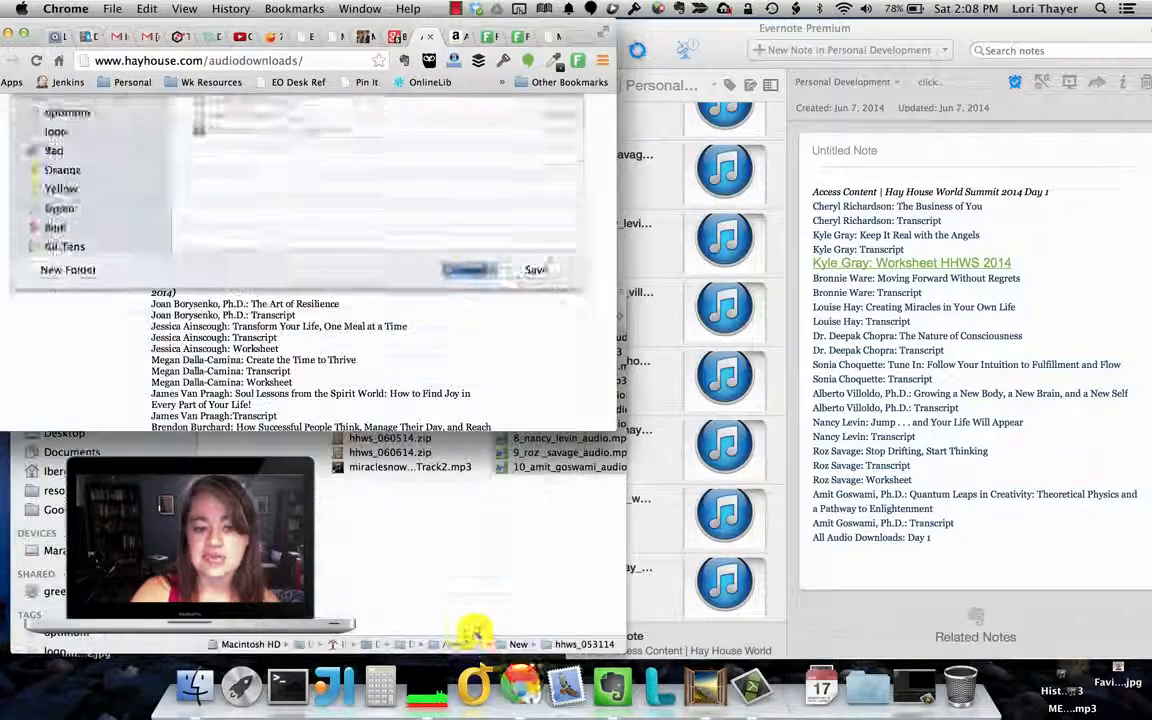
{"action": "scroll", "coordinate": [540, 268], "scroll_direction": "up", "scroll_amount": 1}
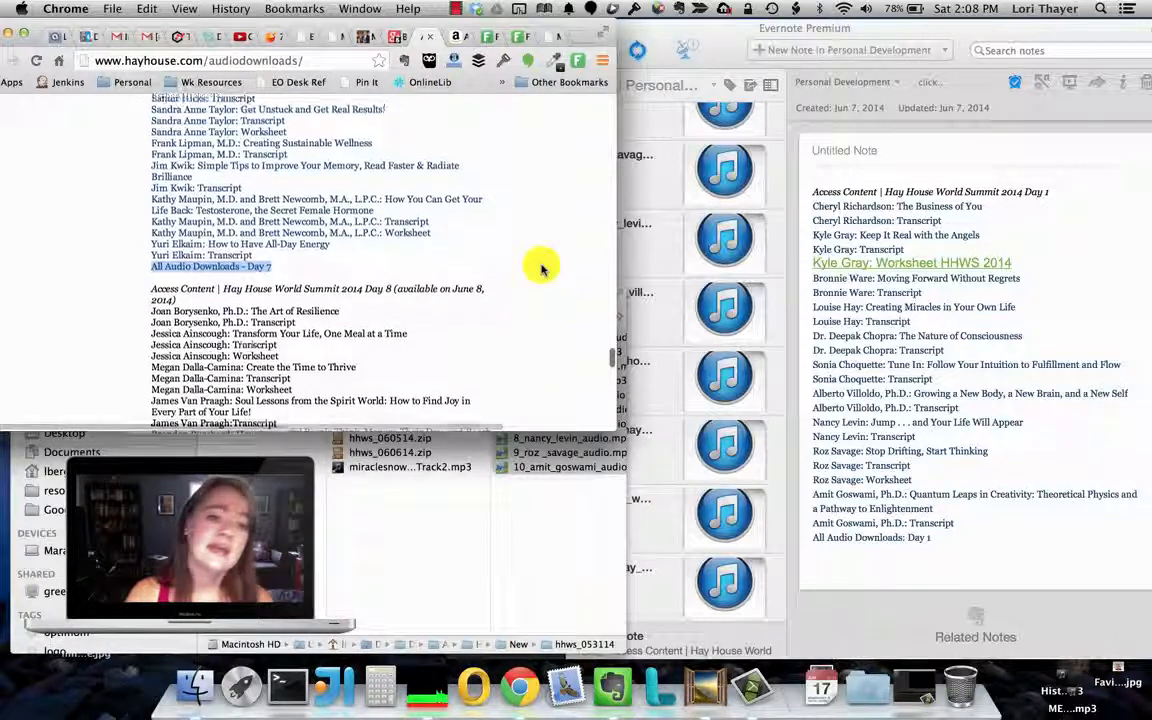
{"action": "scroll", "coordinate": [540, 268], "scroll_direction": "up", "scroll_amount": 2}
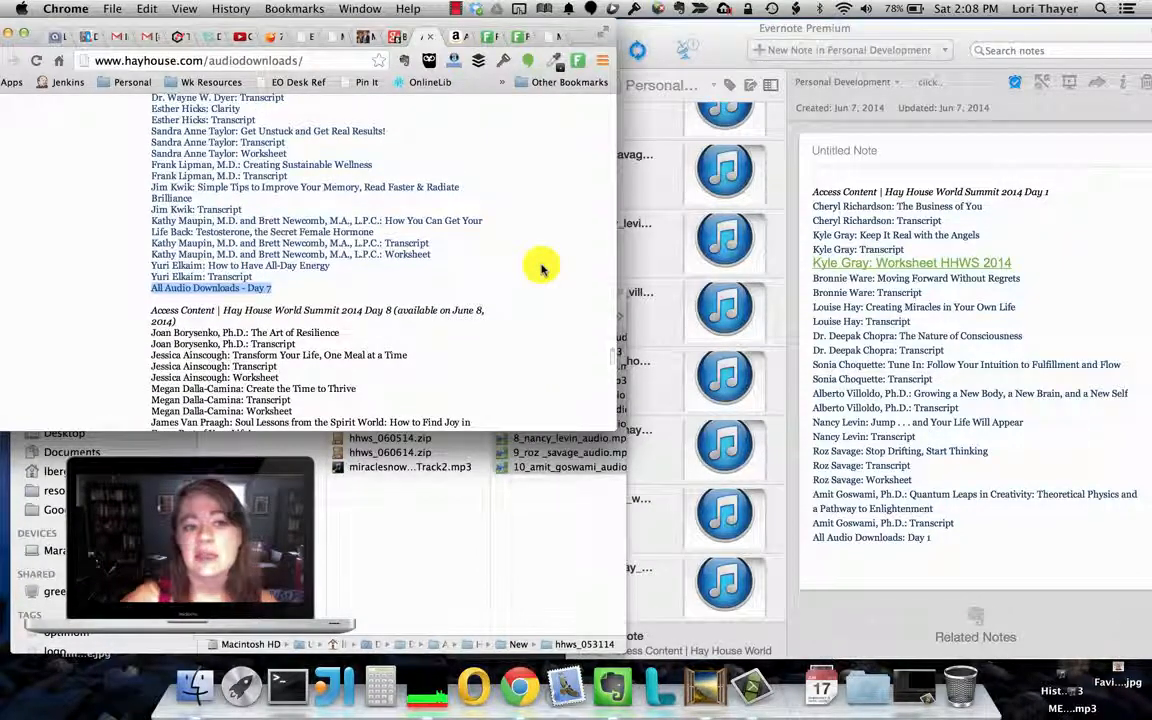
{"action": "scroll", "coordinate": [540, 268], "scroll_direction": "up", "scroll_amount": 6}
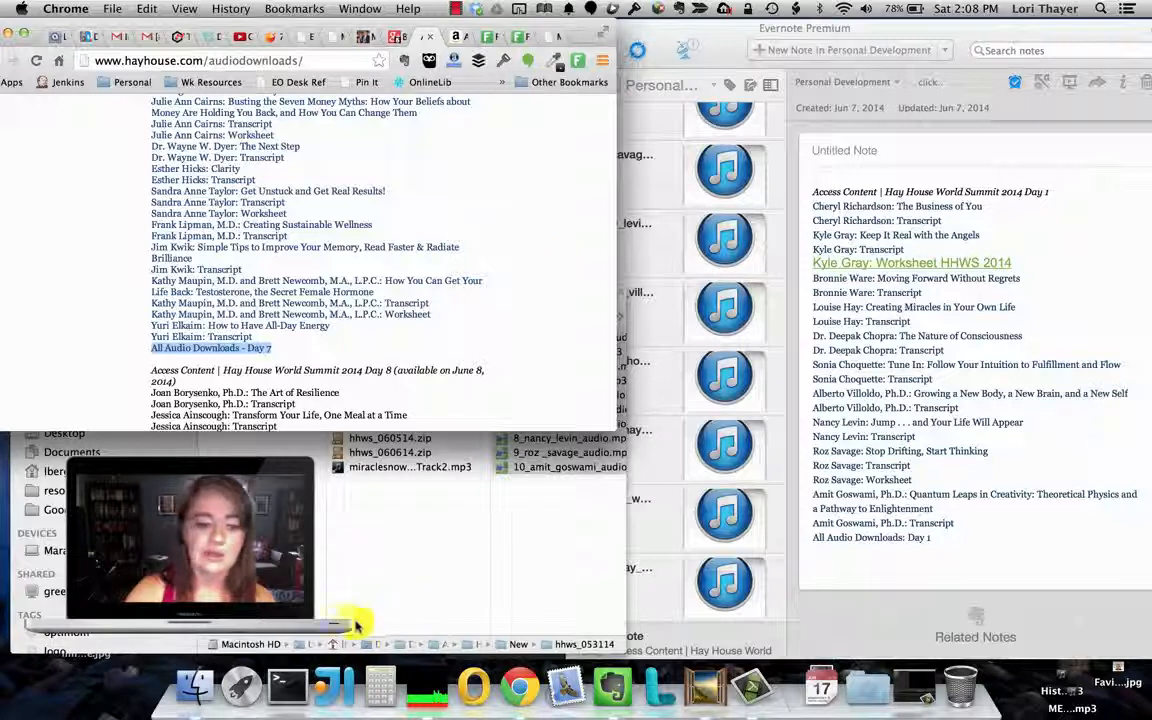
Switch to Finder, select all the audio files in the hhws_053114 folder, and widen the window to show their full names.
{"action": "left_click", "coordinate": [193, 676]}
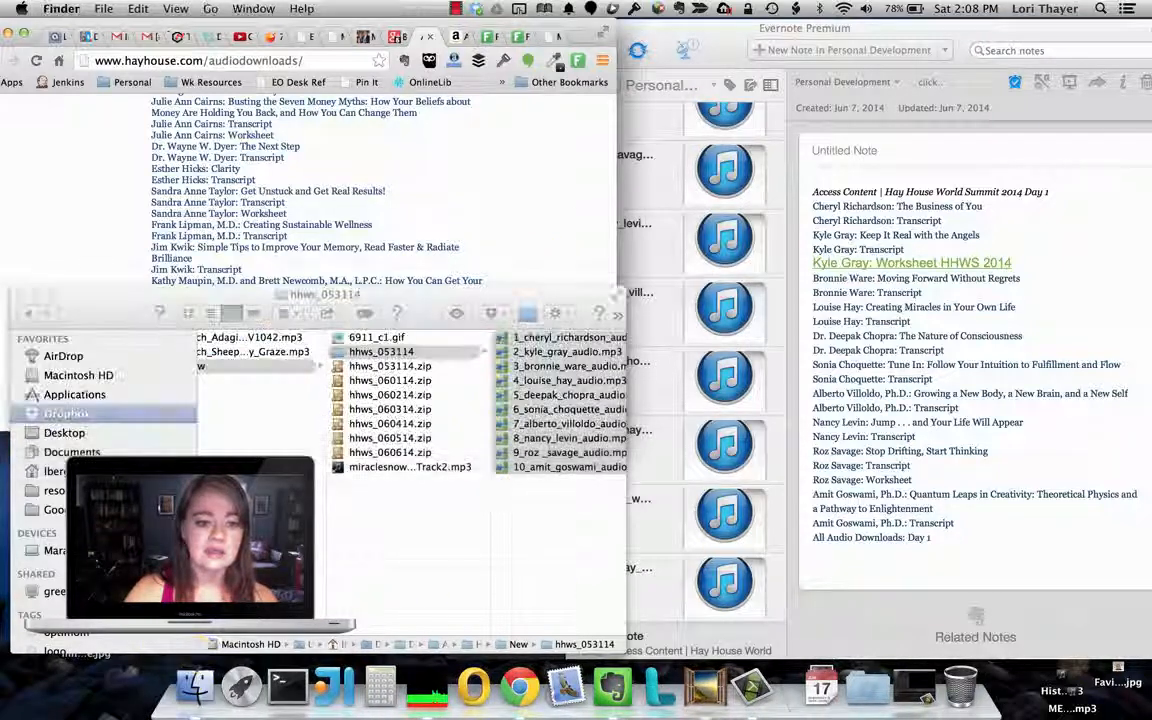
{"action": "key", "text": "super+a"}
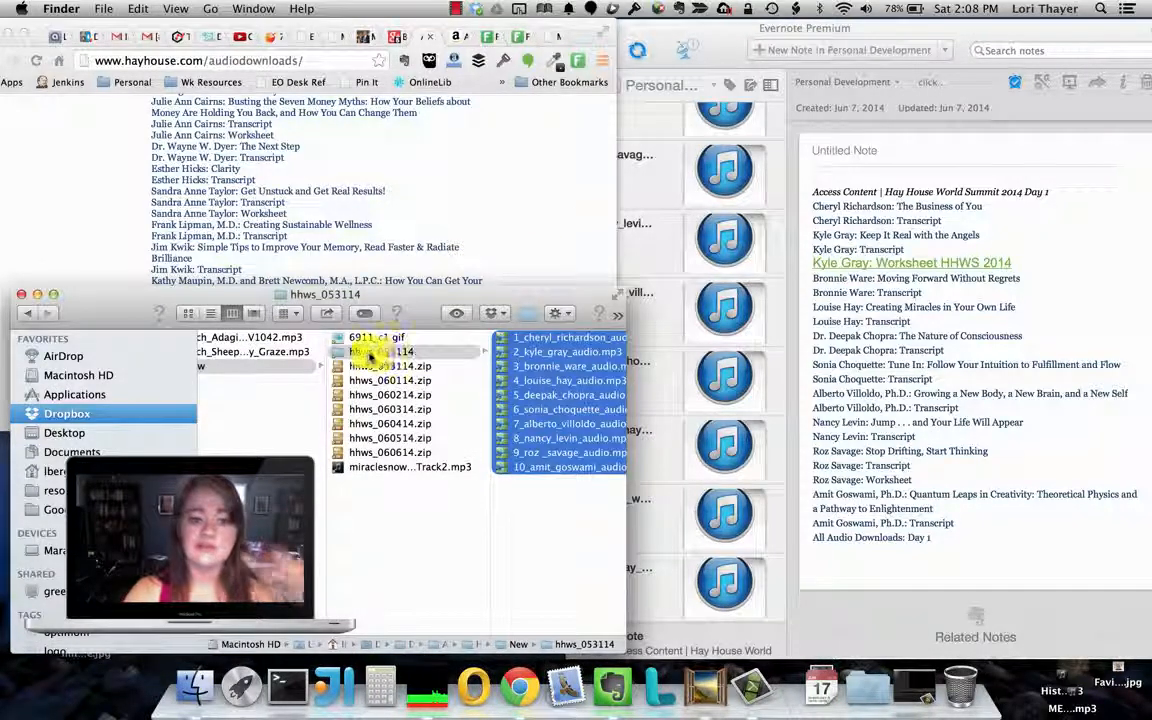
{"action": "left_click_drag", "start_coordinate": [584, 391], "coordinate": [699, 480]}
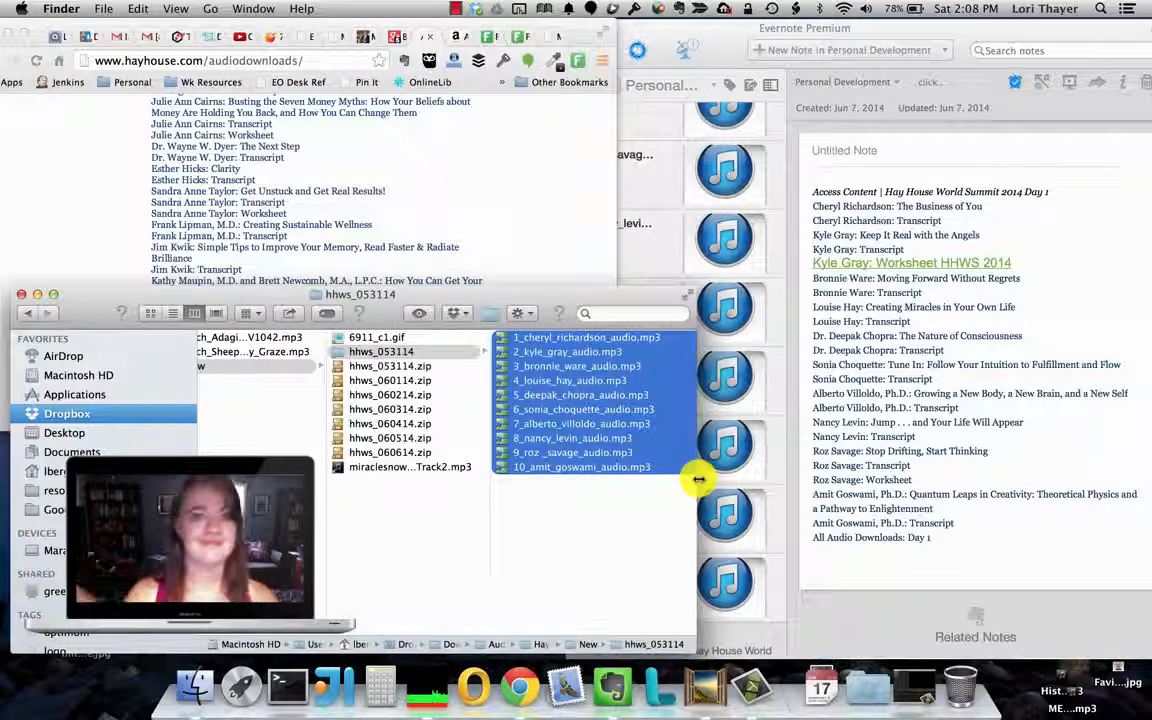
Return to the Hay House downloads page in Chrome and open the Sonia Choquette transcript from World Summit 2014 Day 1.
{"action": "left_click", "coordinate": [573, 210]}
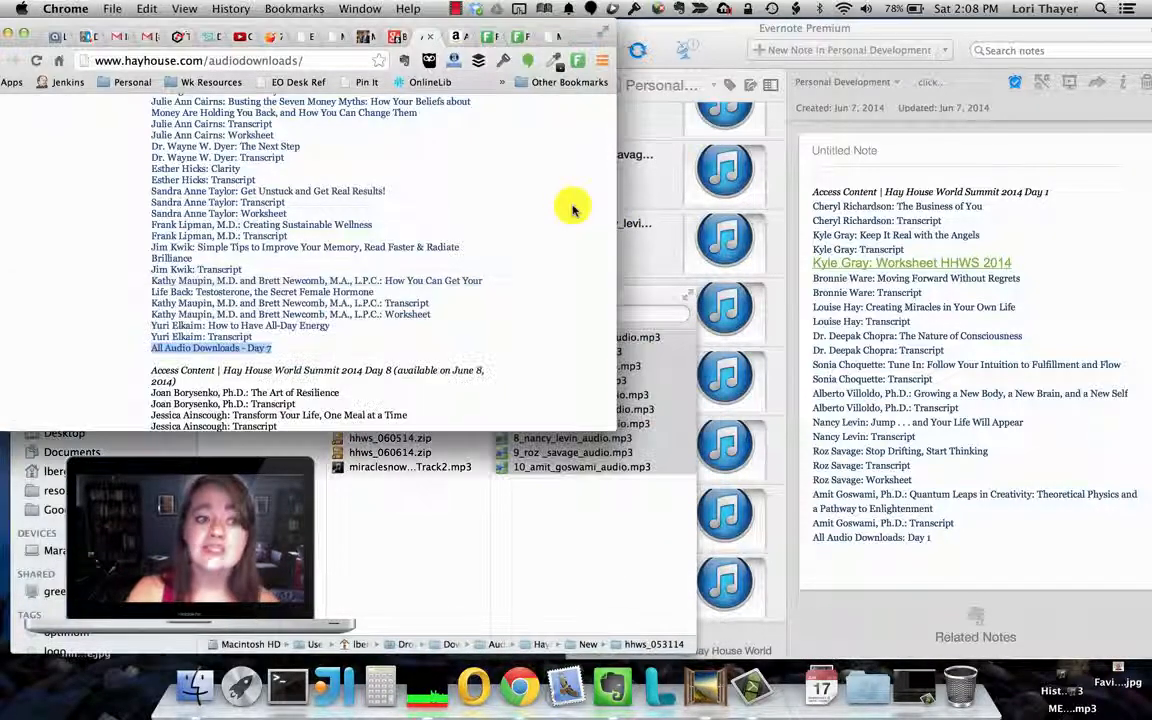
{"action": "scroll", "coordinate": [571, 206], "scroll_direction": "up", "scroll_amount": 3}
{"action": "scroll", "coordinate": [205, 110], "scroll_direction": "up", "scroll_amount": 15}
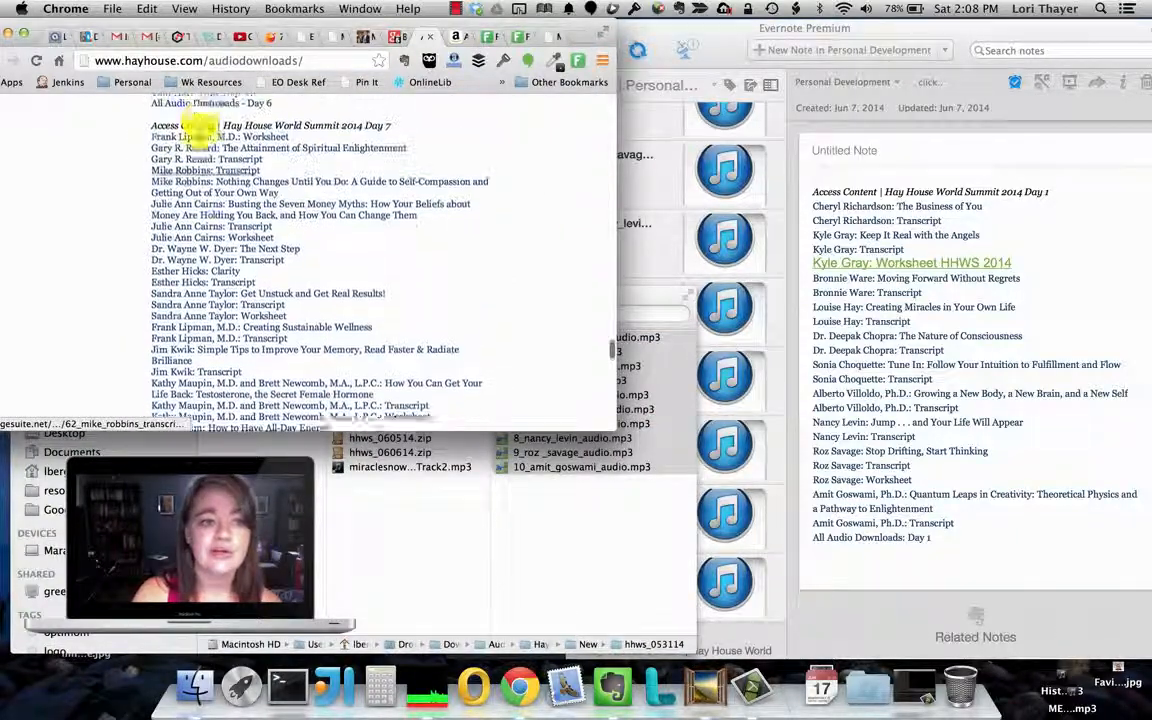
{"action": "scroll", "coordinate": [201, 137], "scroll_direction": "up", "scroll_amount": 15}
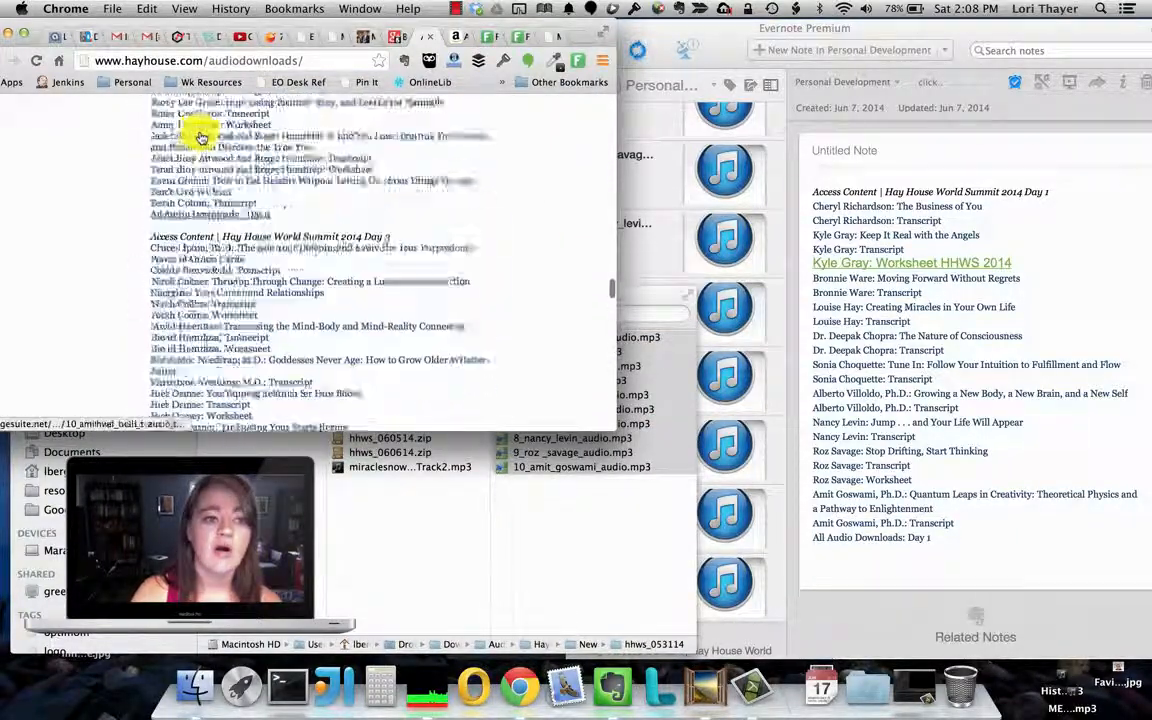
{"action": "scroll", "coordinate": [200, 137], "scroll_direction": "down", "scroll_amount": 3}
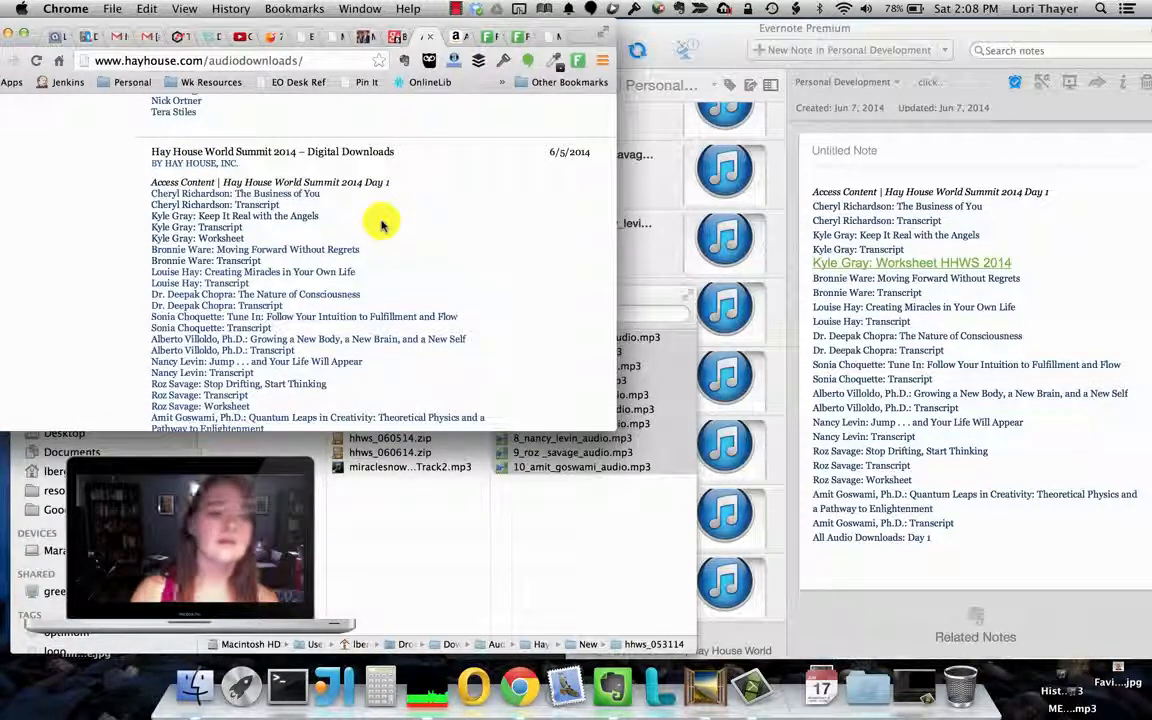
{"action": "scroll", "coordinate": [381, 224], "scroll_direction": "down", "scroll_amount": 1}
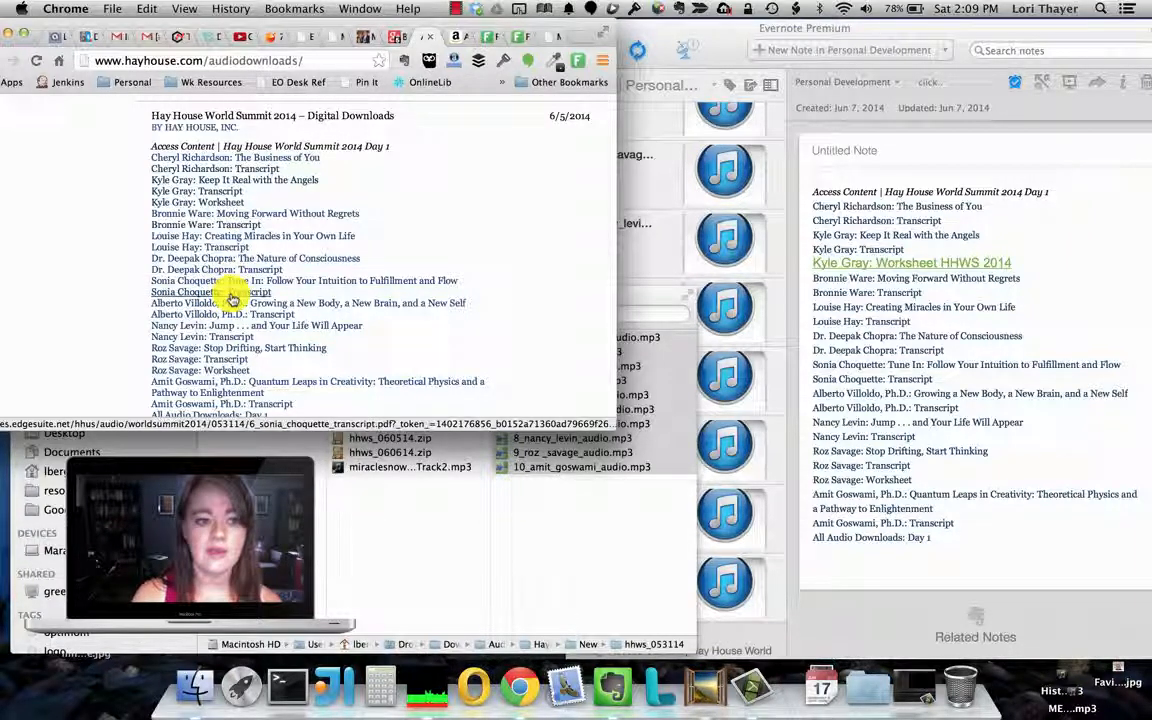
{"action": "left_click", "coordinate": [231, 297]}
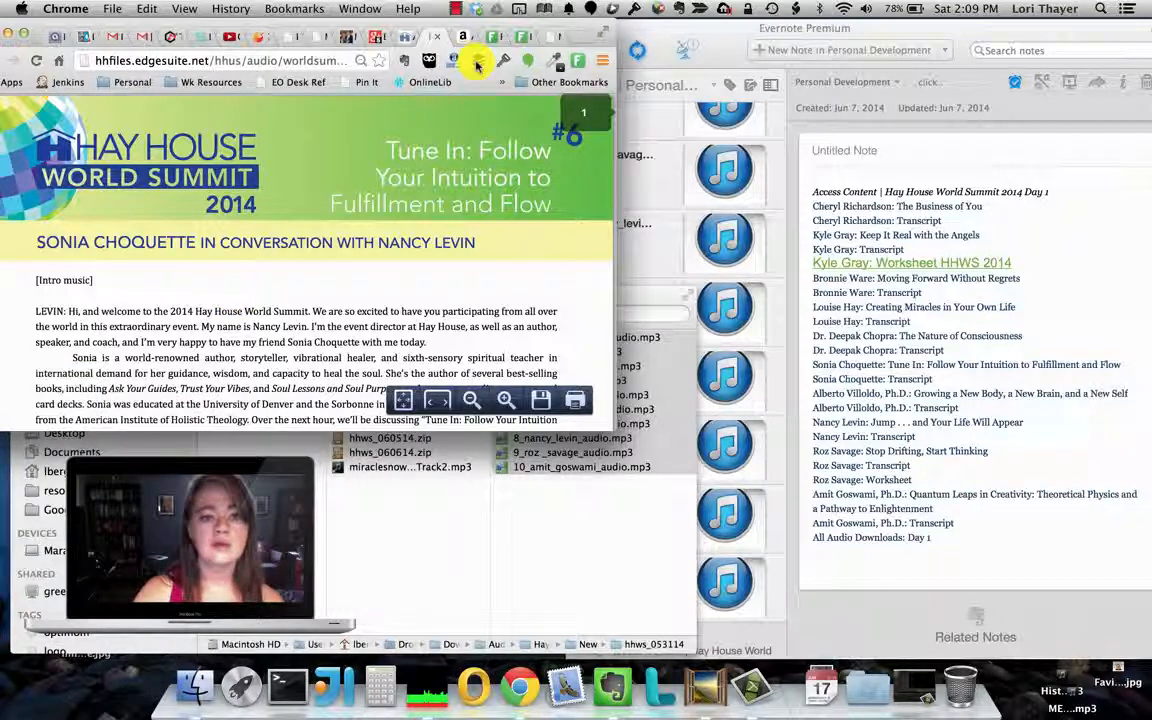
Start an Evernote Web Clipper PDF clip of the transcript and add the tags "hay house" and "2014".
{"action": "left_click", "coordinate": [401, 66]}
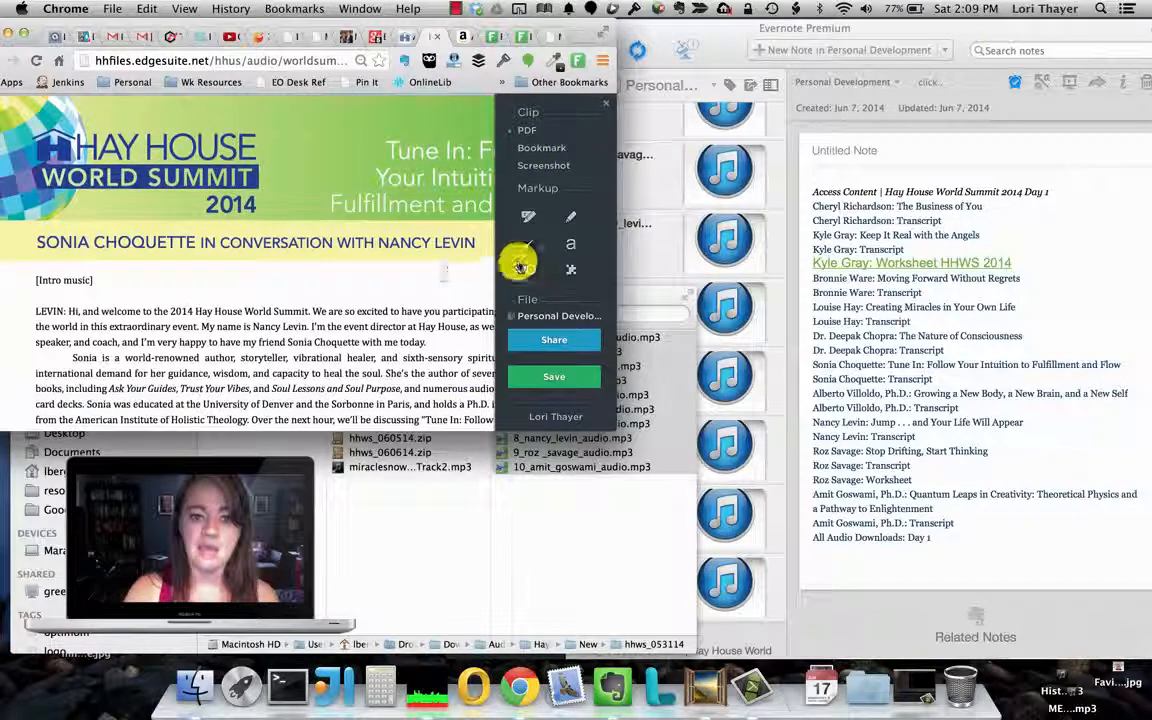
{"action": "scroll", "coordinate": [472, 370], "scroll_direction": "down", "scroll_amount": 4}
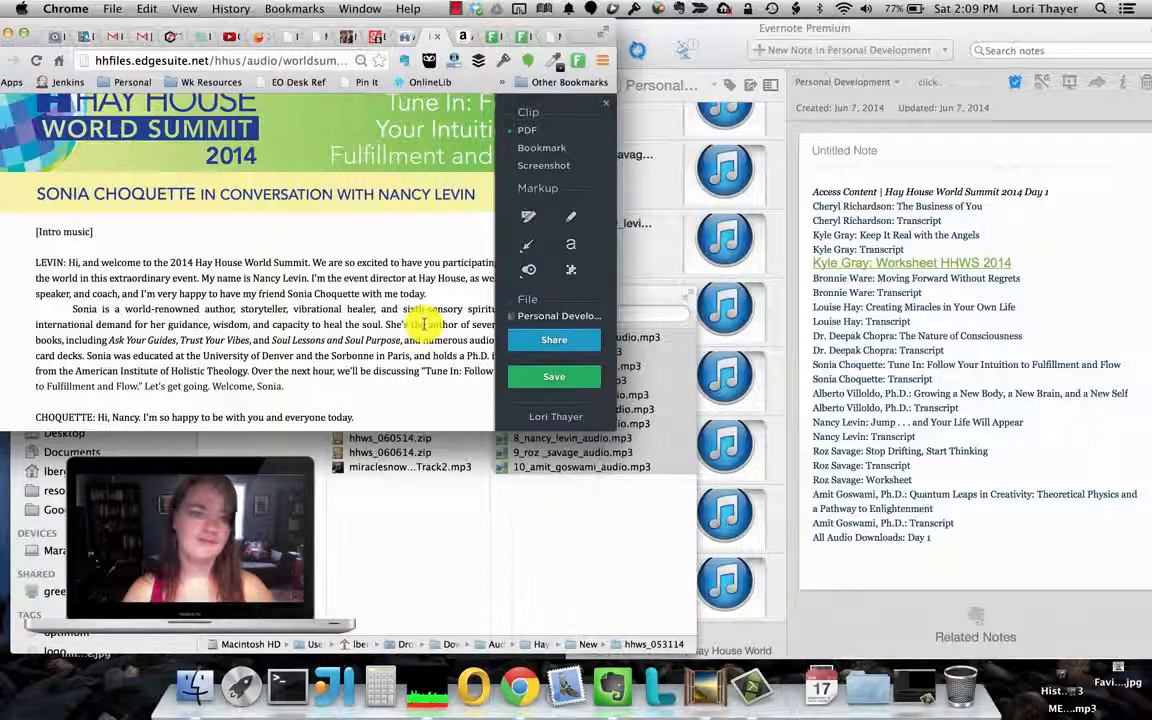
{"action": "left_click", "coordinate": [545, 316]}
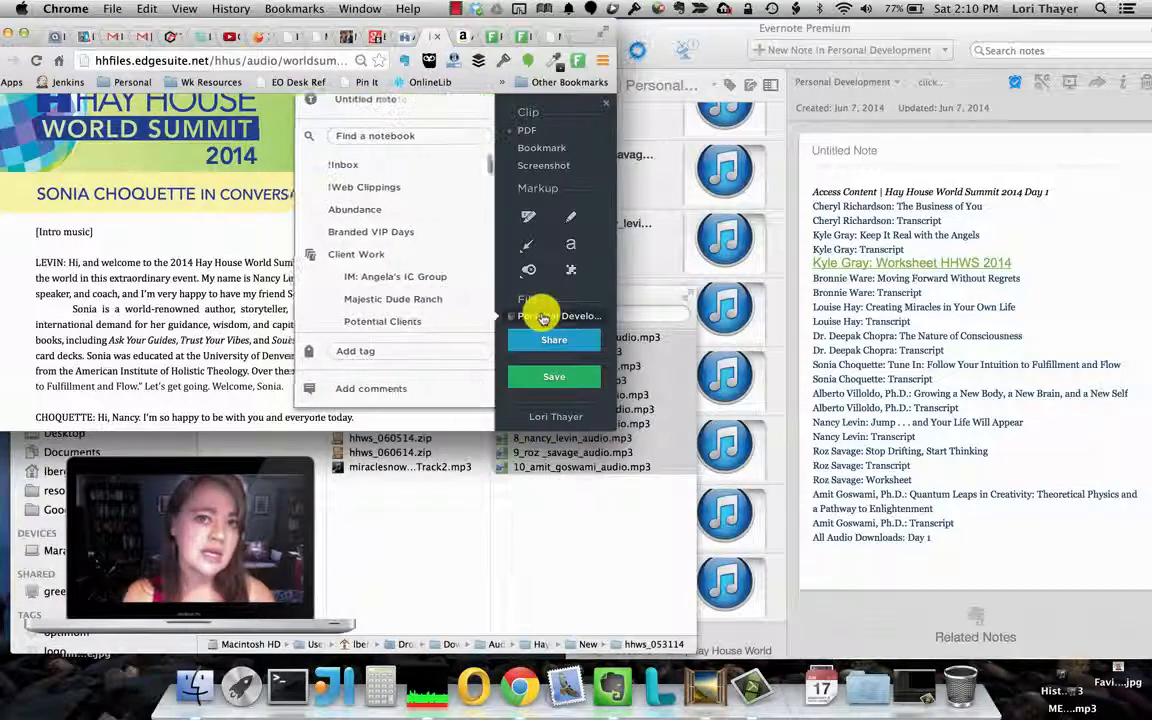
{"action": "left_click", "coordinate": [347, 351]}
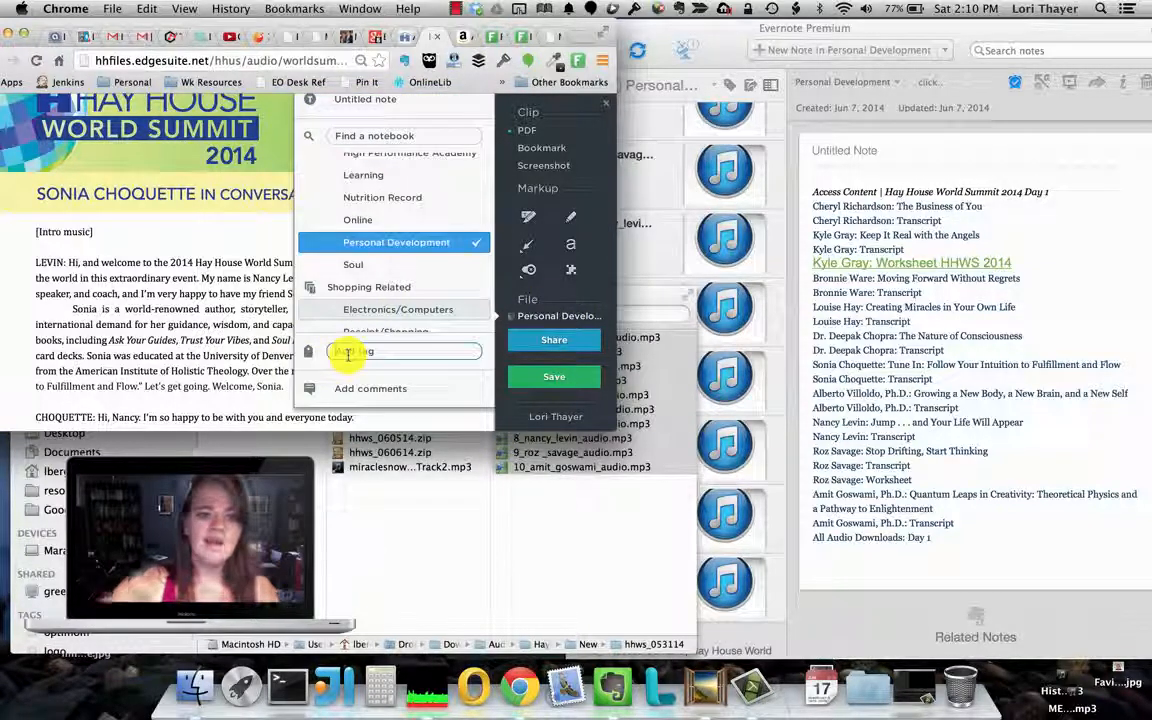
{"action": "type", "text": "nutrition"}
{"action": "key", "text": "Return"}
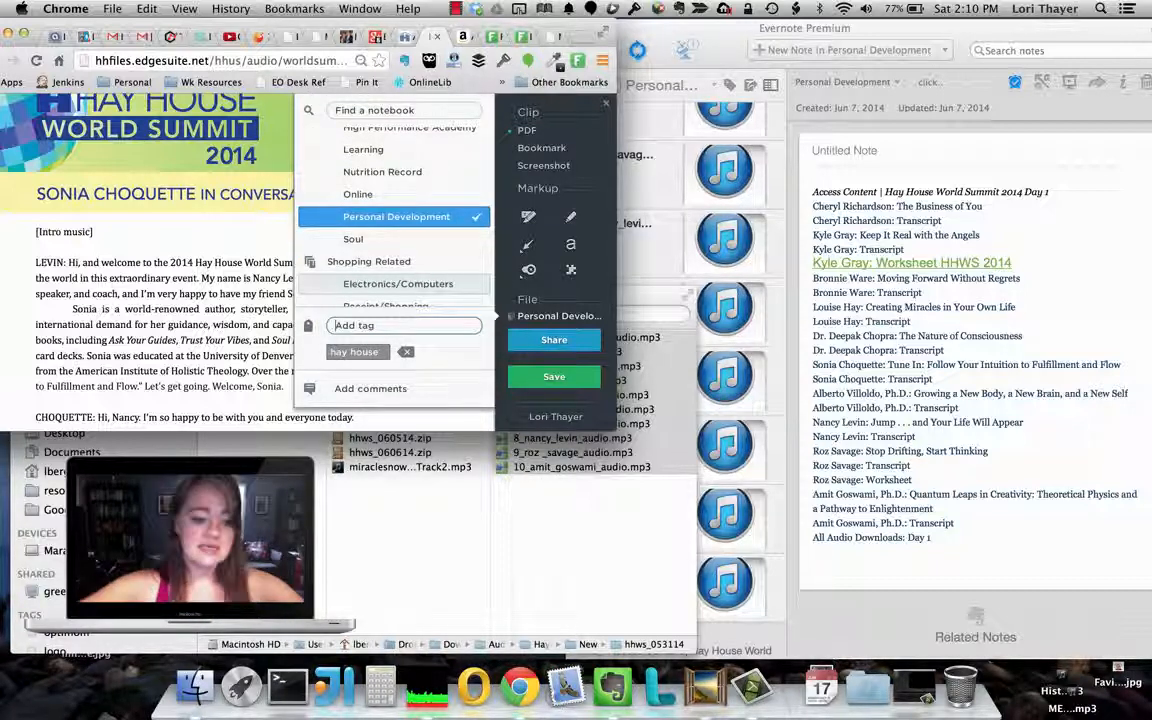
{"action": "type", "text": "2014"}
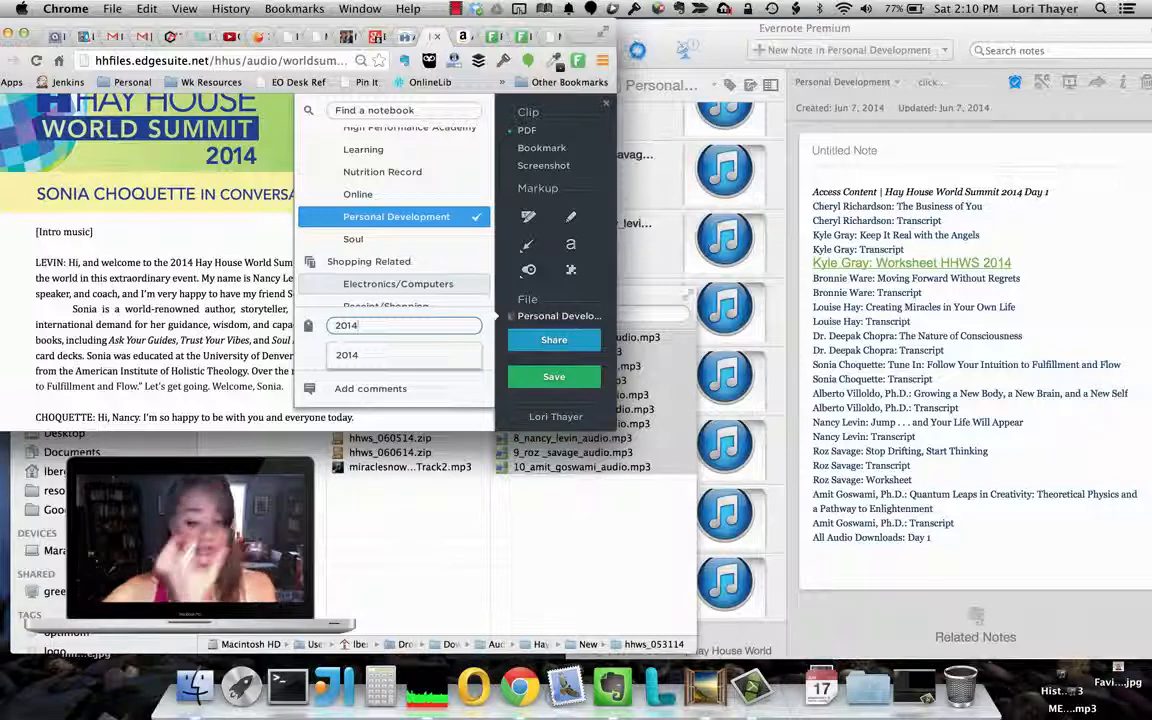
{"action": "key", "text": "Return"}
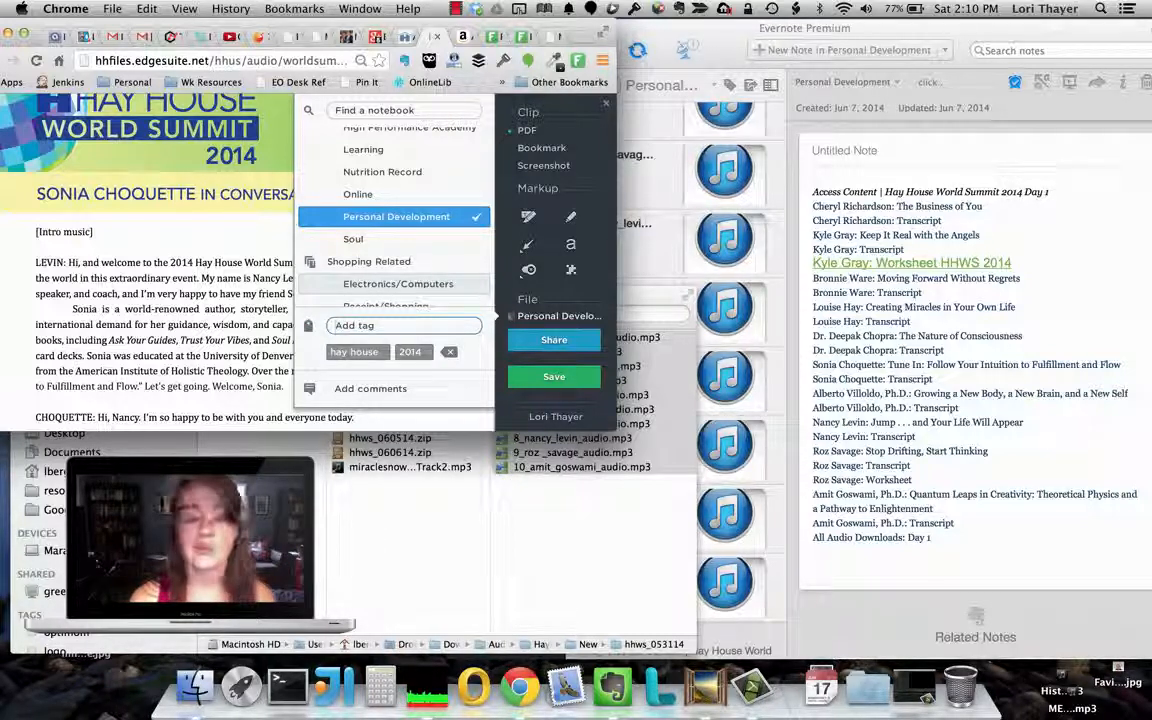
Title the clip "Tune In: Follow Your Intuition , Sonia Choquette wiht Nancy Levin" and save it to the Personal Development notebook.
{"action": "scroll", "coordinate": [380, 239], "scroll_direction": "down", "scroll_amount": 1}
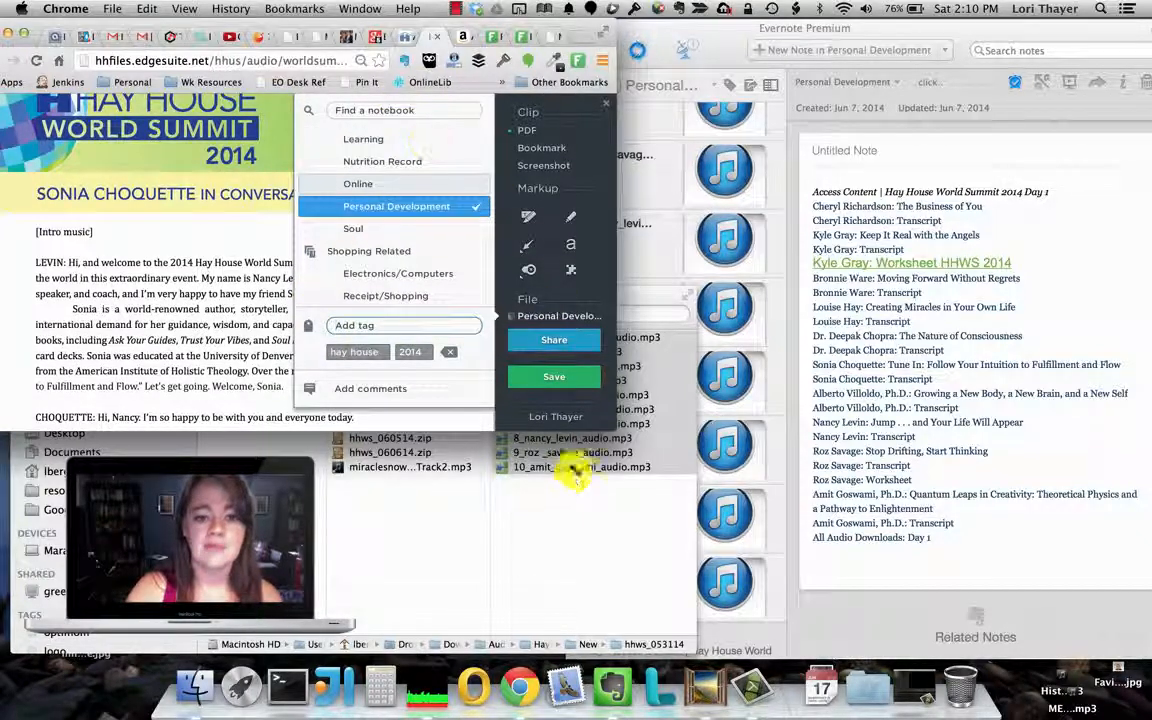
{"action": "left_click_drag", "start_coordinate": [612, 427], "coordinate": [614, 622]}
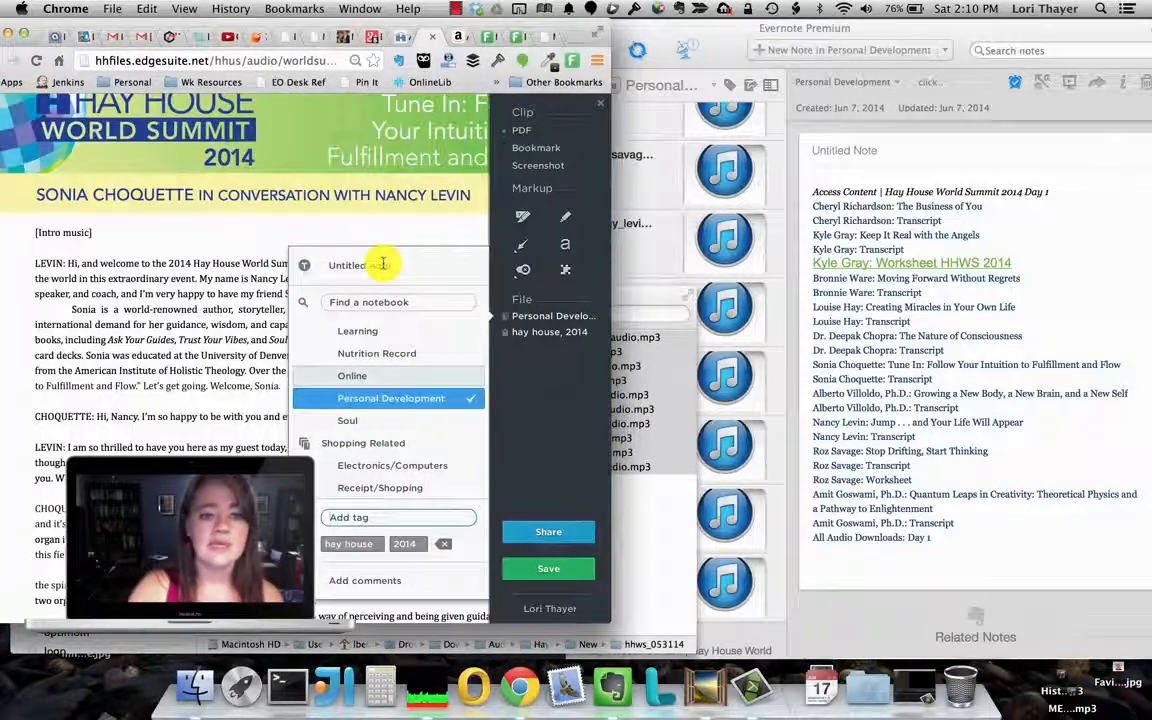
{"action": "left_click", "coordinate": [372, 264]}
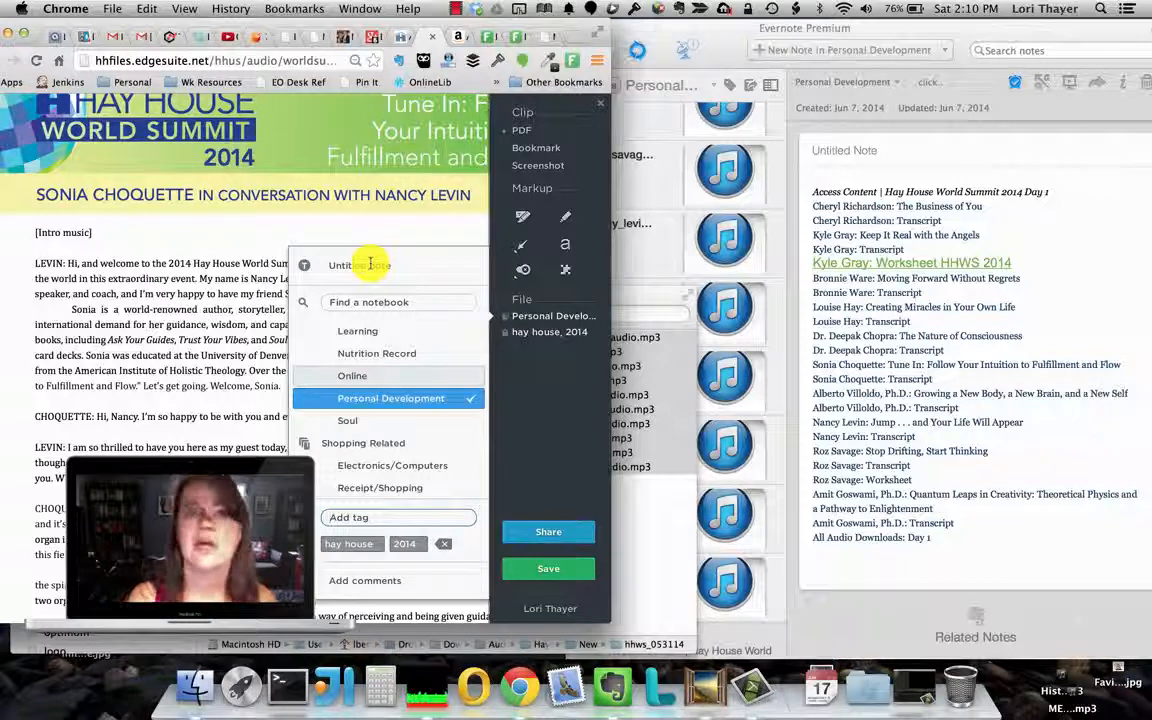
{"action": "left_click", "coordinate": [372, 264]}
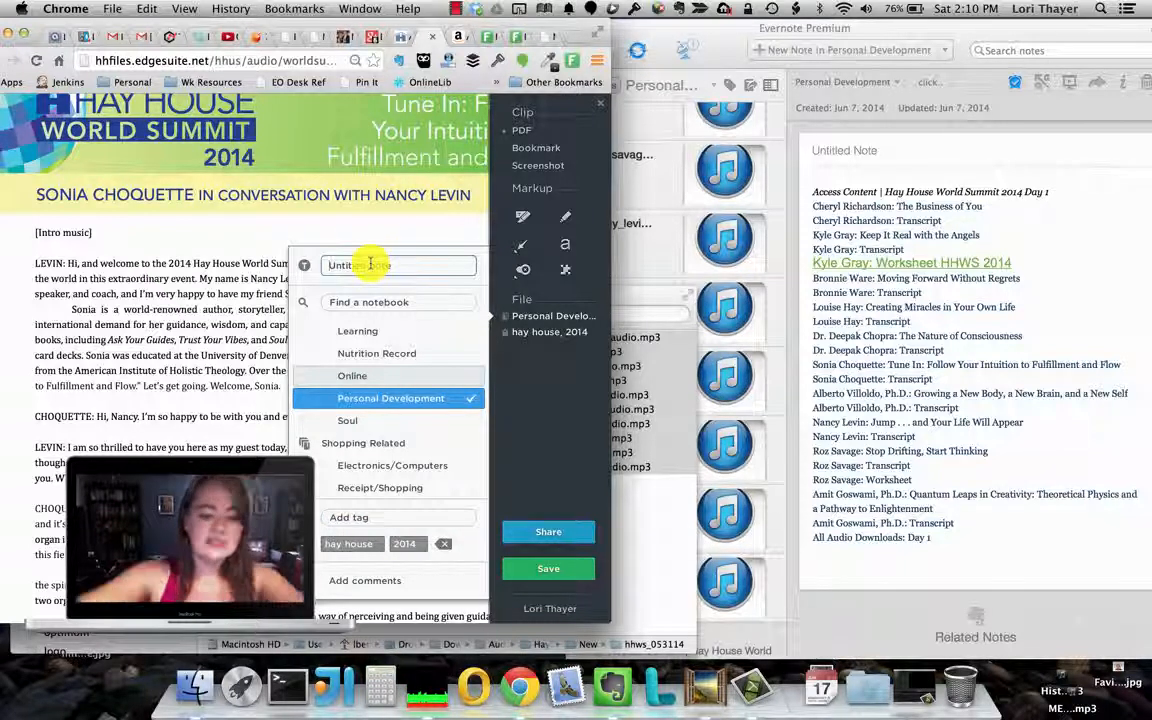
{"action": "type", "text": "Tune I"}
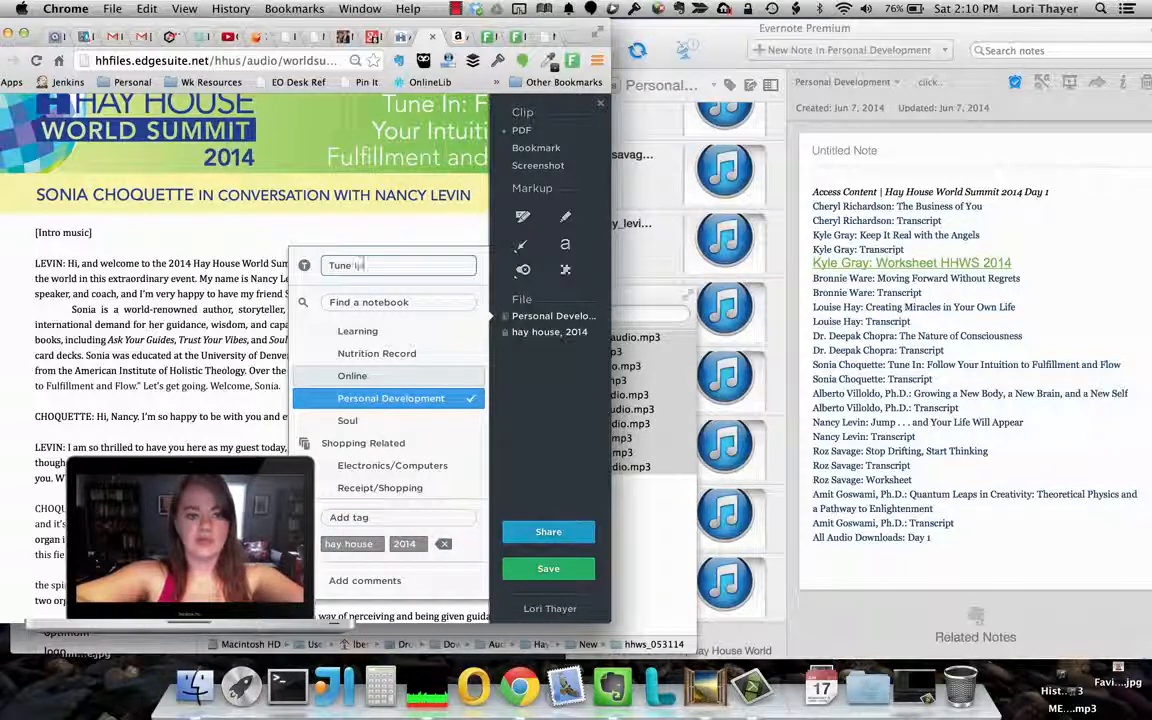
{"action": "type", "text": "n: Fi"}
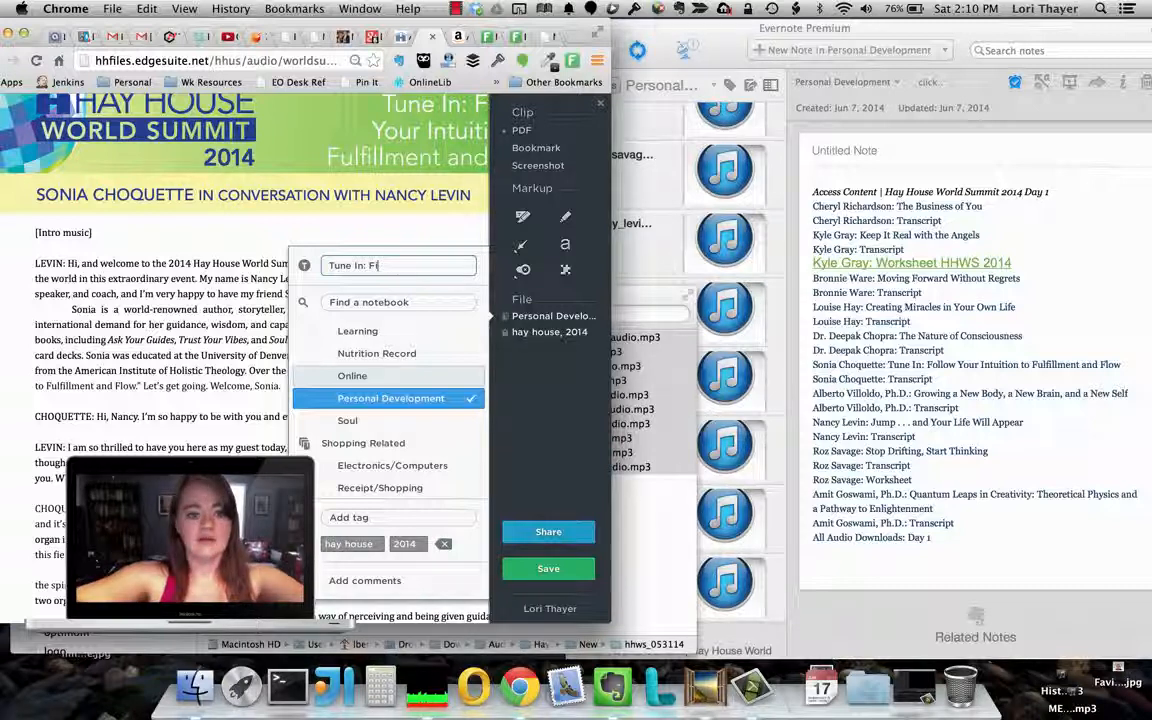
{"action": "type", "text": "llow"}
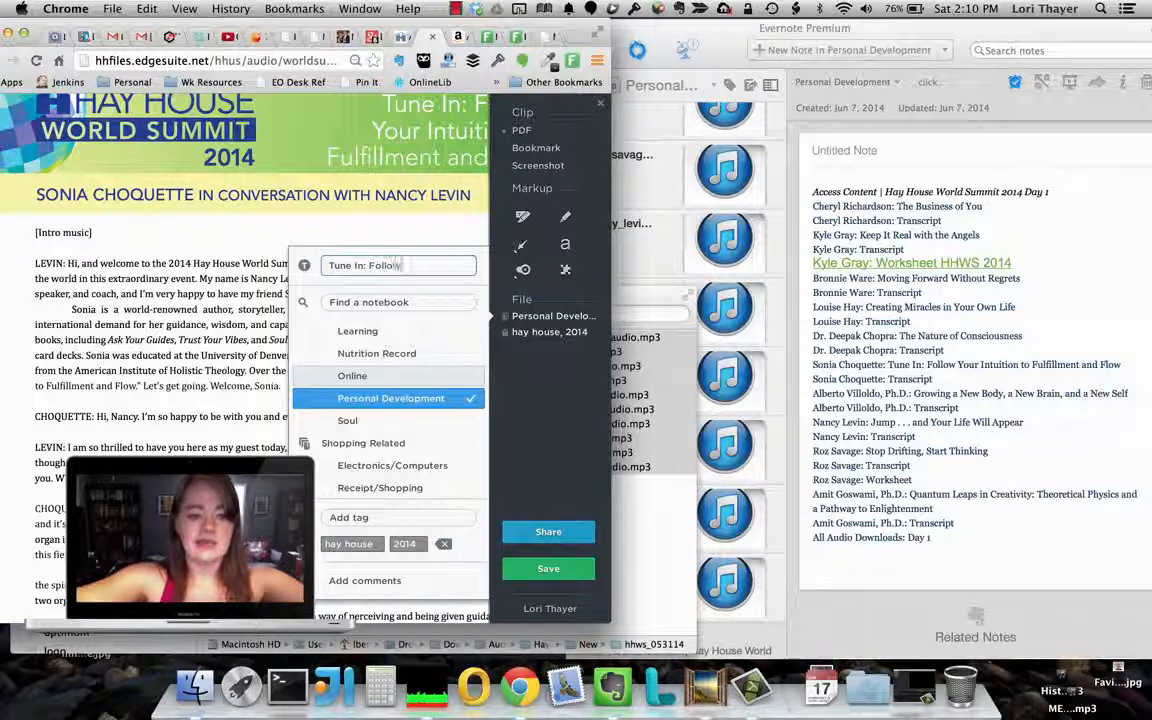
{"action": "type", "text": " Your"}
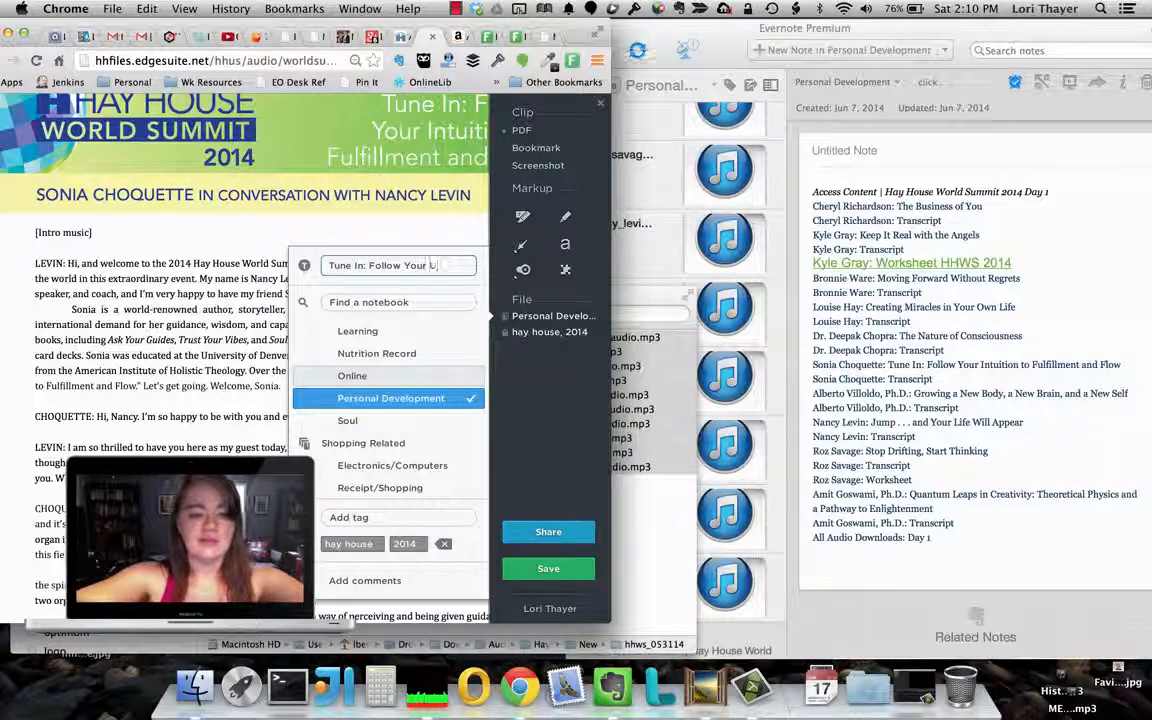
{"action": "type", "text": " Int"}
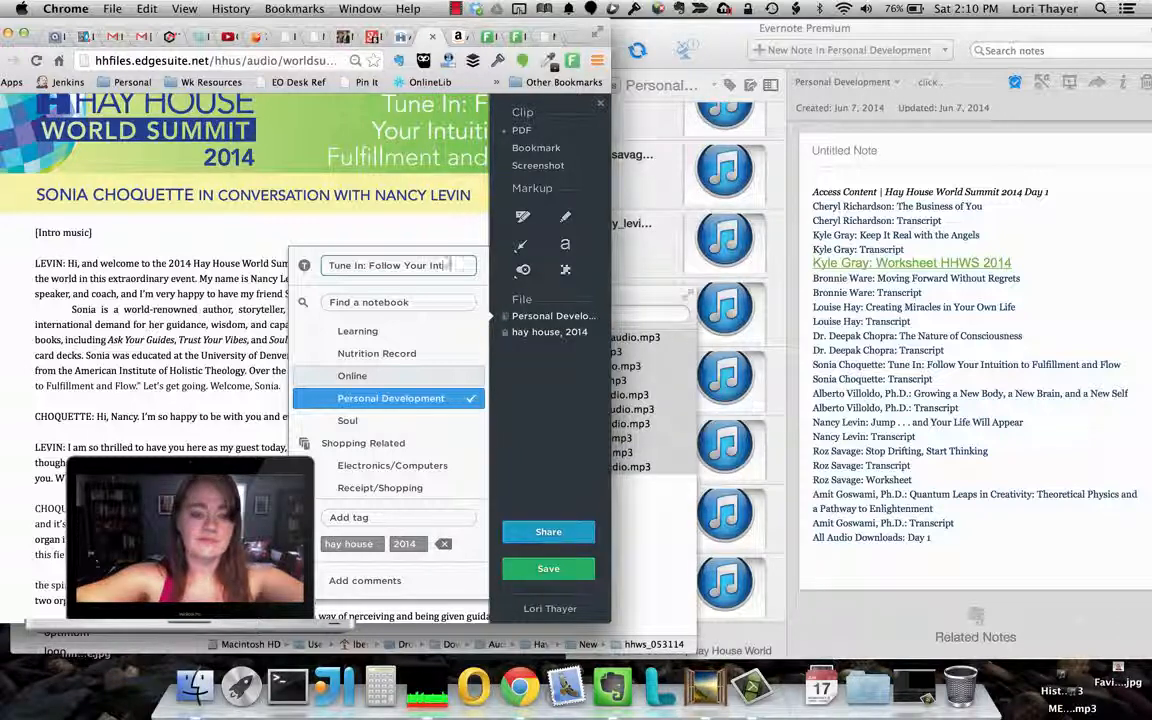
{"action": "type", "text": "ui"}
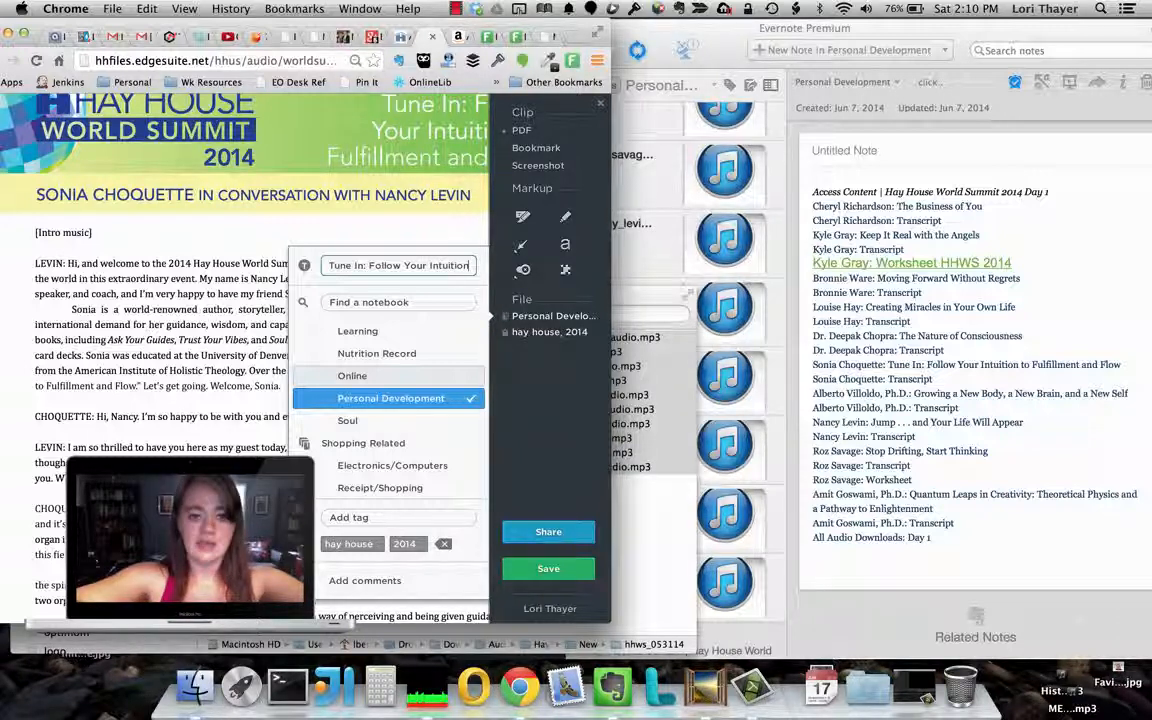
{"action": "type", "text": "tion"}
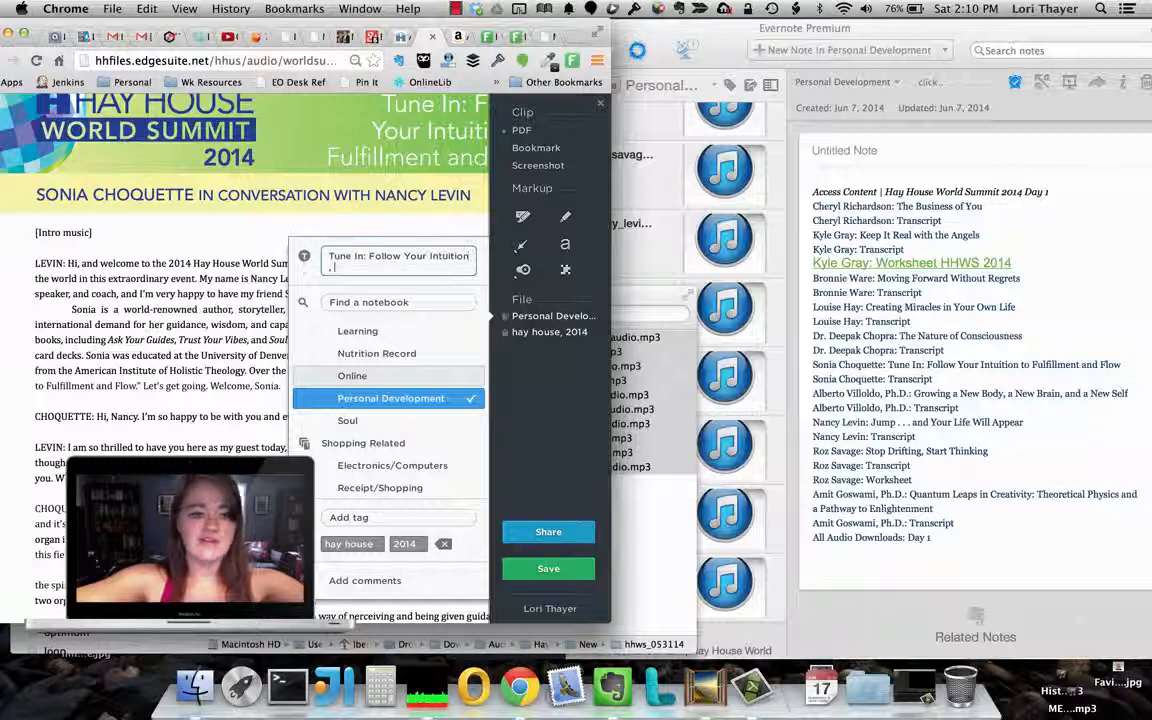
{"action": "type", "text": ", Soni"}
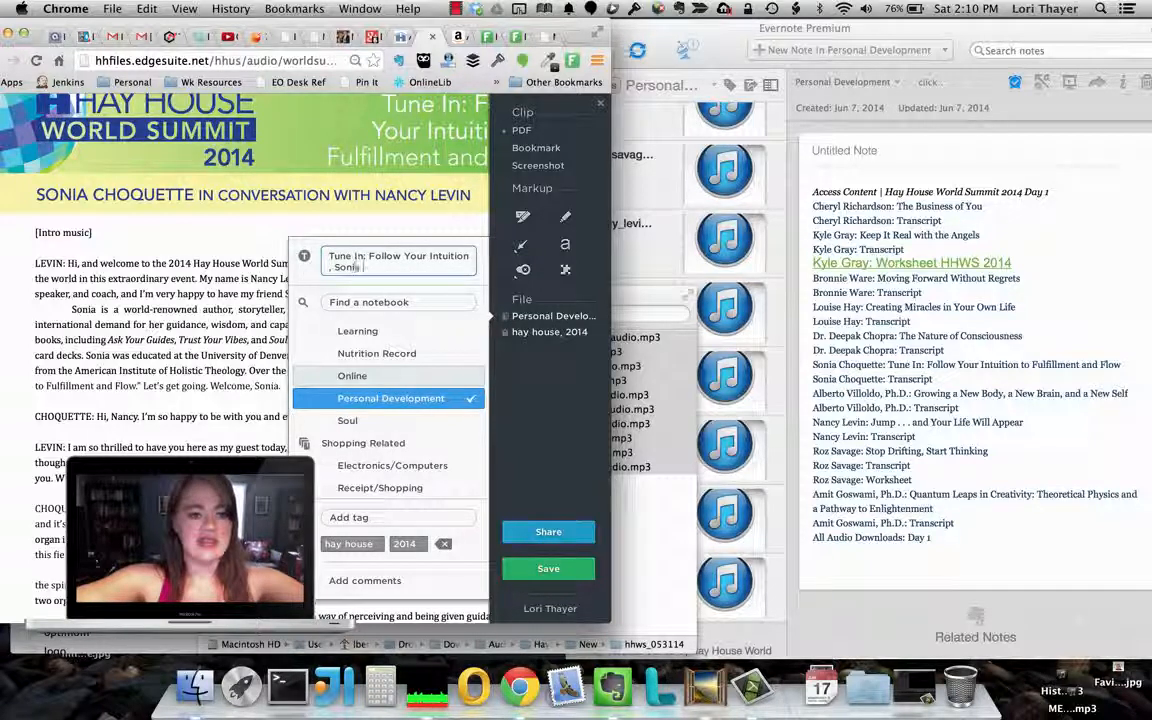
{"action": "type", "text": "a Chouette "}
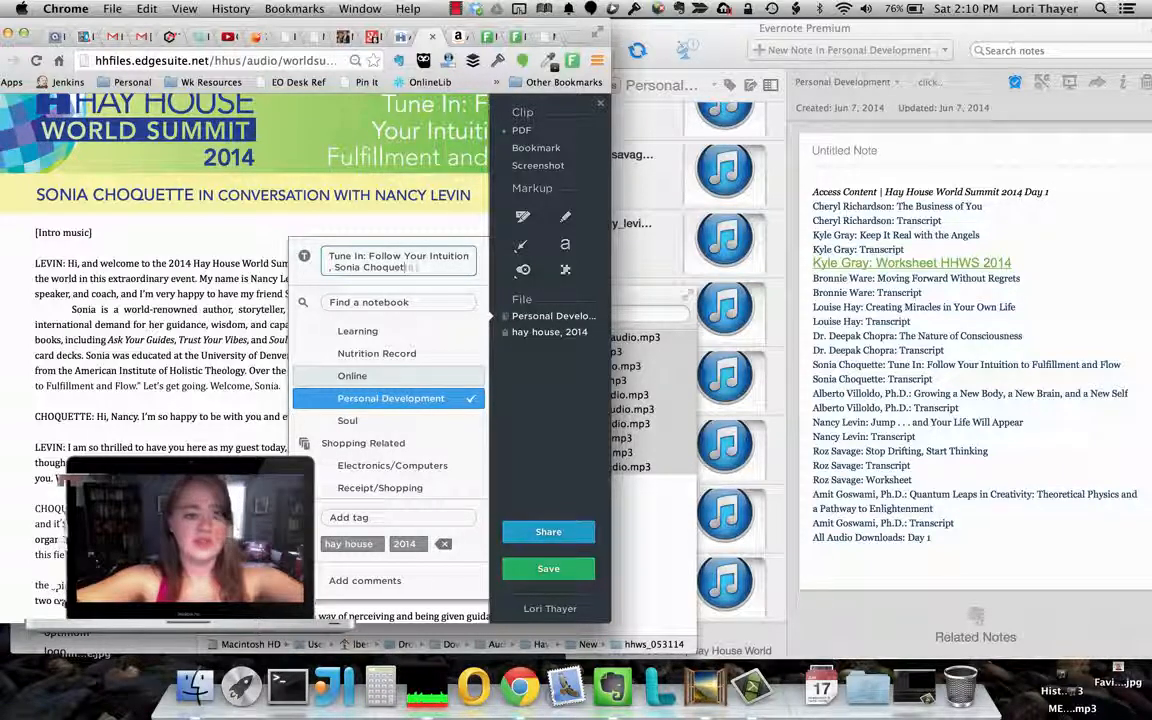
{"action": "type", "text": "wiht Nancy L"}
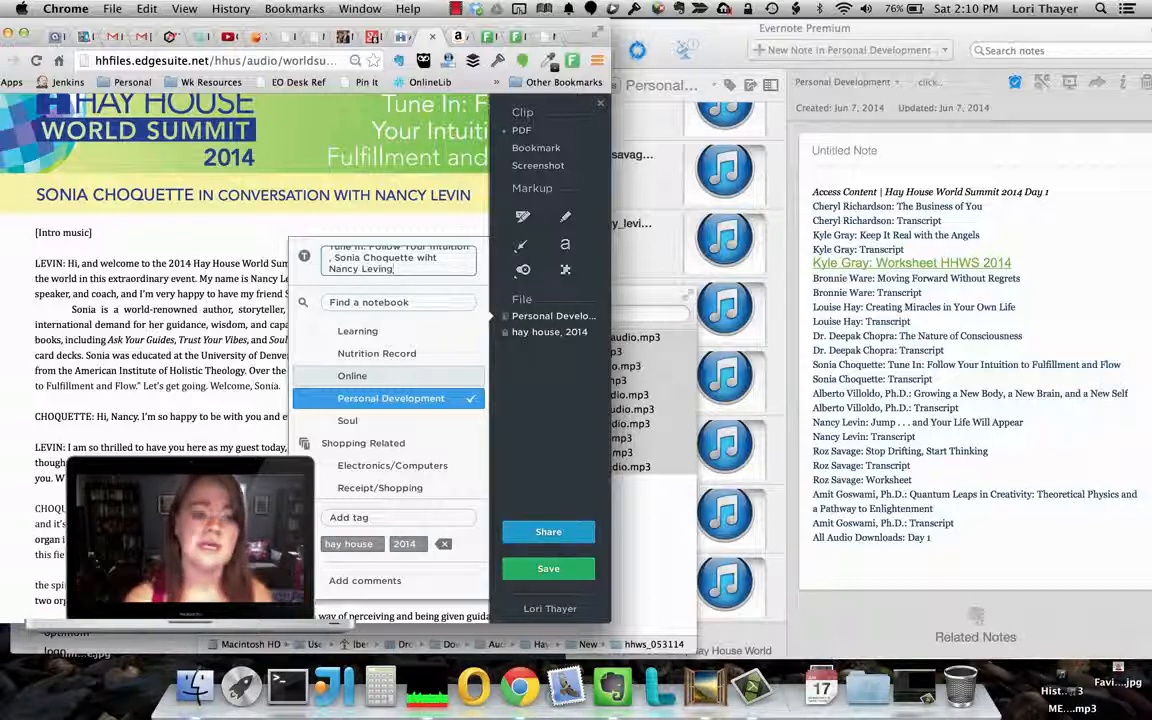
{"action": "type", "text": "eving"}
{"action": "key", "text": "BackSpace"}
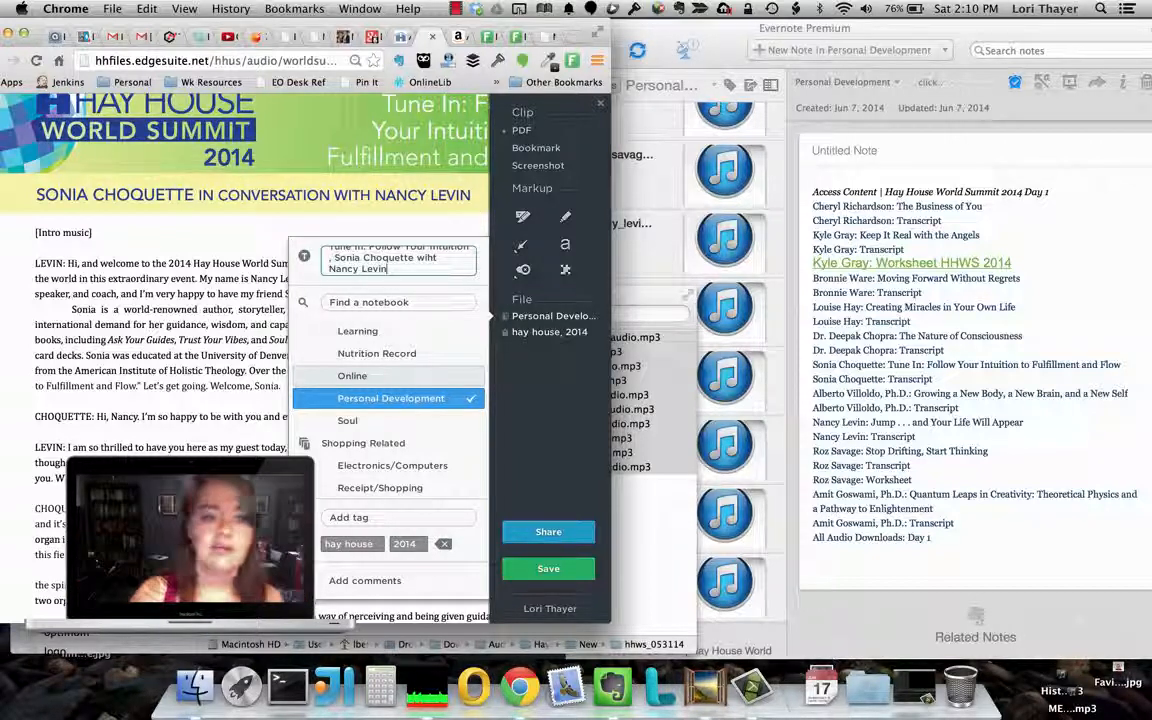
{"action": "left_click", "coordinate": [543, 569]}
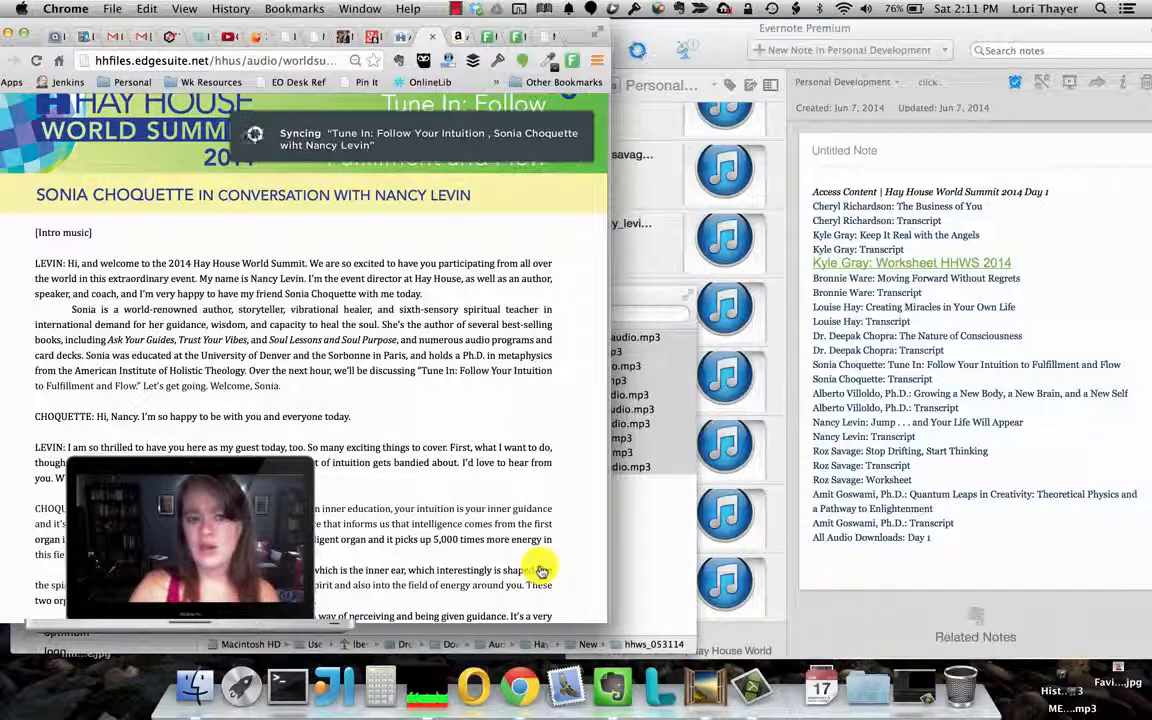
Return to the Hay House downloads page, minimize Chrome, and move the hhws_053114 Finder window up beside Evernote.
{"action": "left_click", "coordinate": [378, 38]}
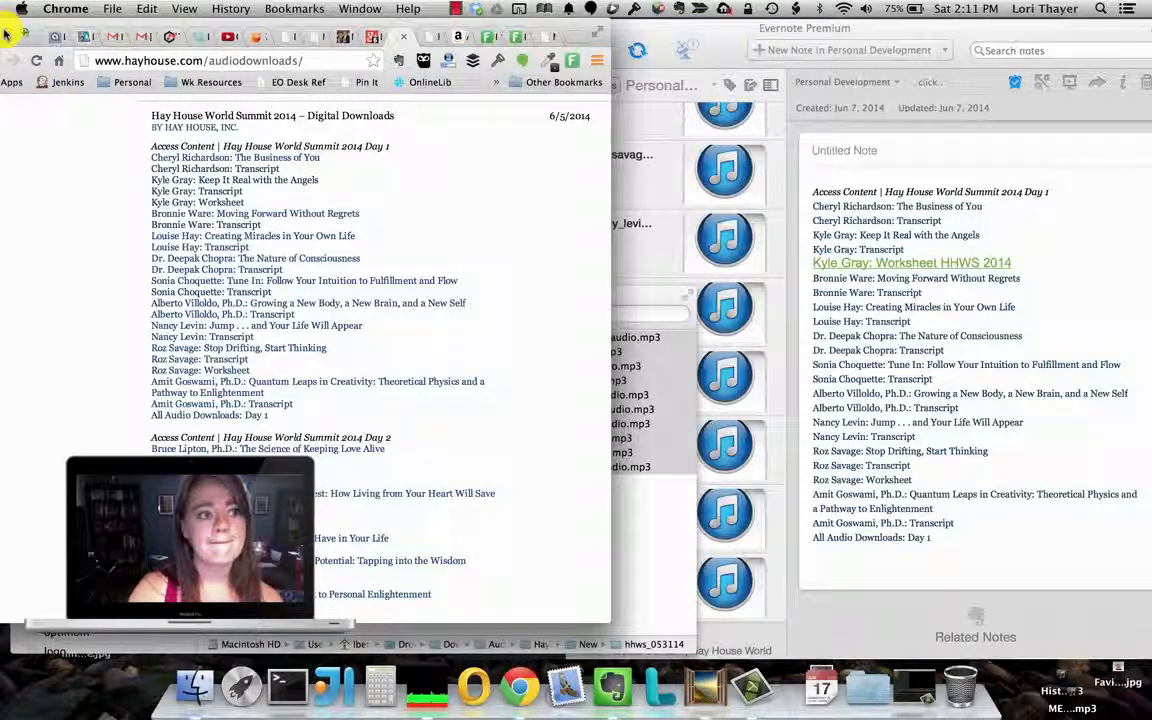
{"action": "left_click", "coordinate": [48, 35]}
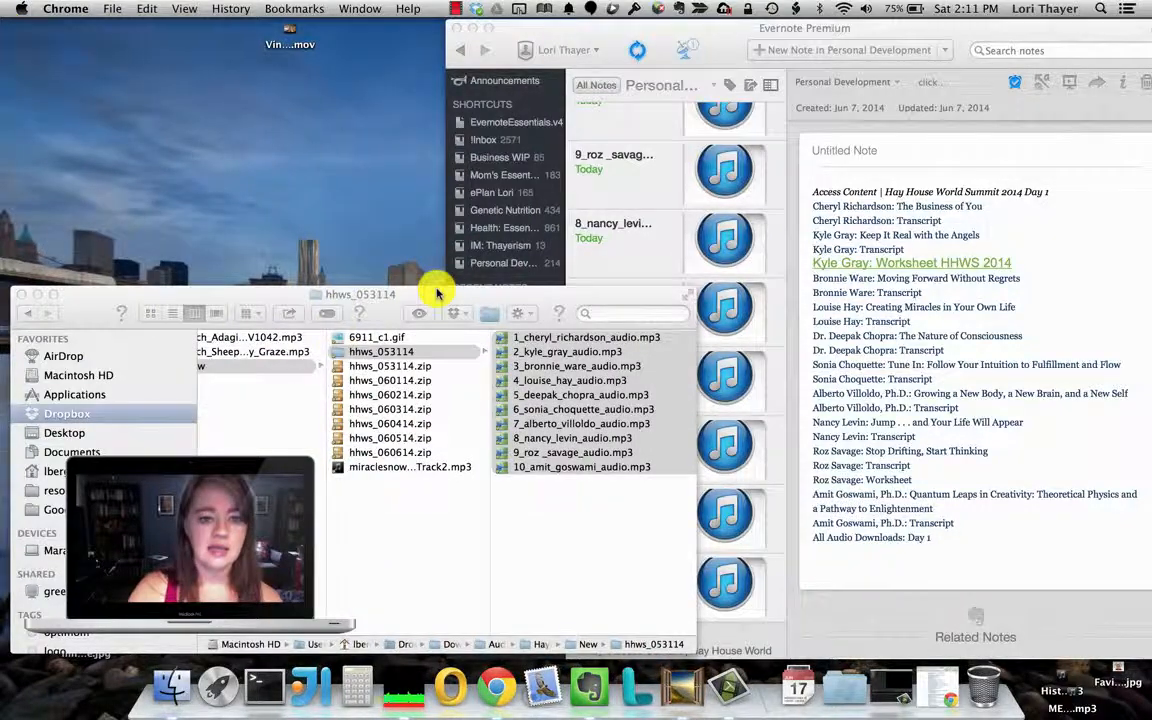
{"action": "left_click_drag", "start_coordinate": [393, 293], "coordinate": [245, 92]}
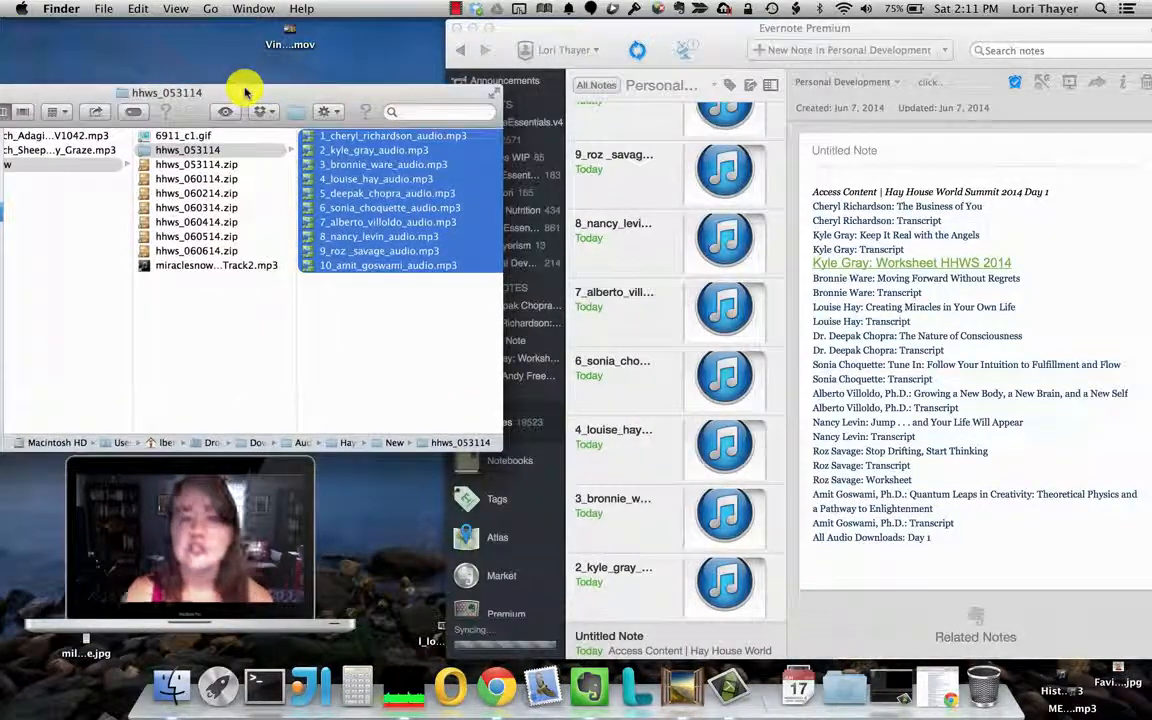
Open the Evernote account info to check the monthly upload usage, and move its window clear of the note.
{"action": "left_click", "coordinate": [588, 50]}
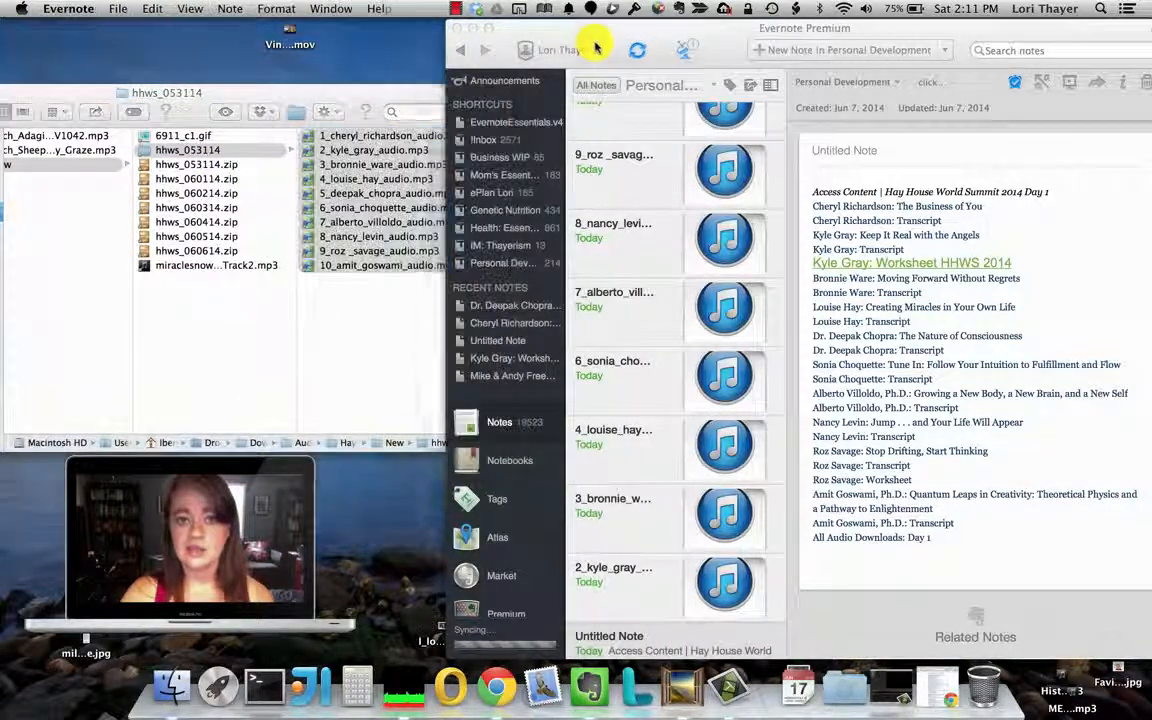
{"action": "left_click", "coordinate": [594, 52]}
{"action": "left_click", "coordinate": [568, 165]}
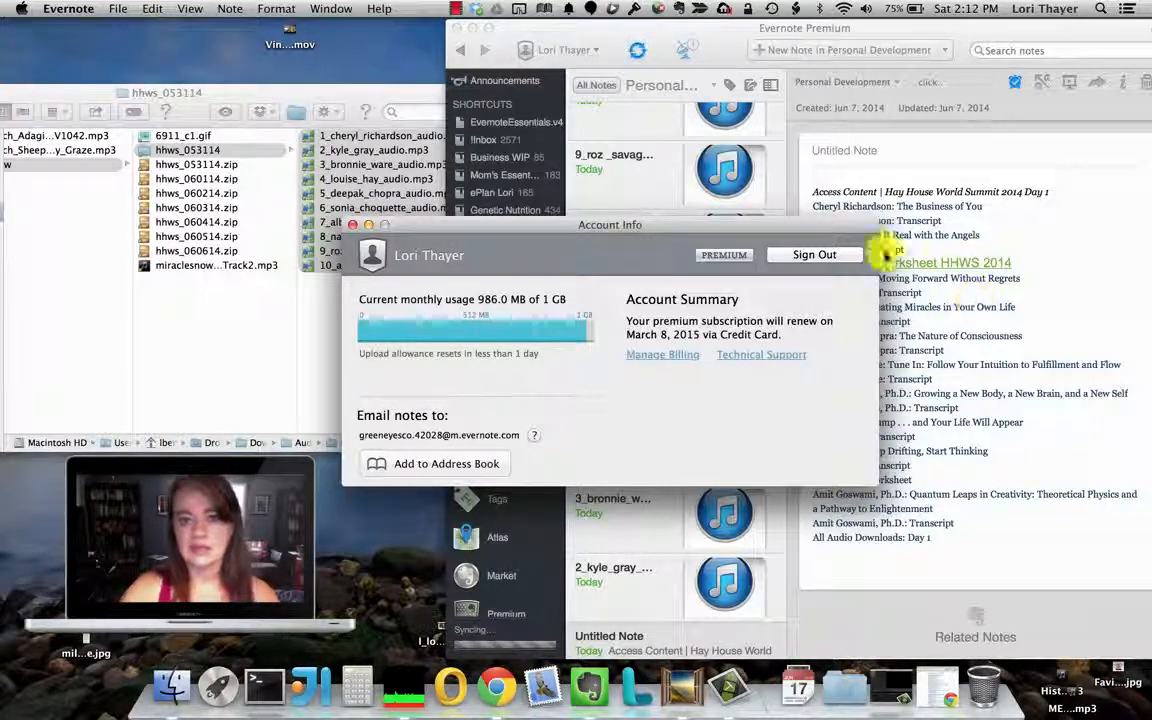
{"action": "left_click_drag", "start_coordinate": [663, 226], "coordinate": [341, 299]}
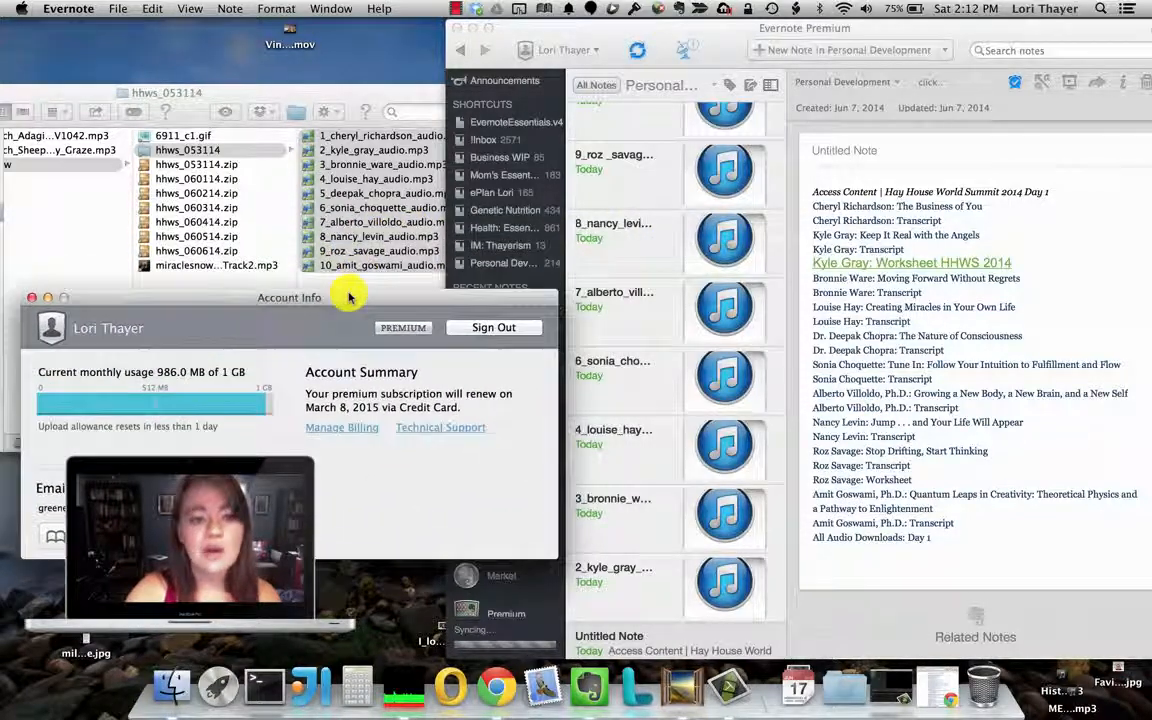
Bring Chrome back and title the untitled Evernote note "Hay House World Summit 2014 Day 1" with text copied from its heading line.
{"action": "left_click", "coordinate": [938, 683]}
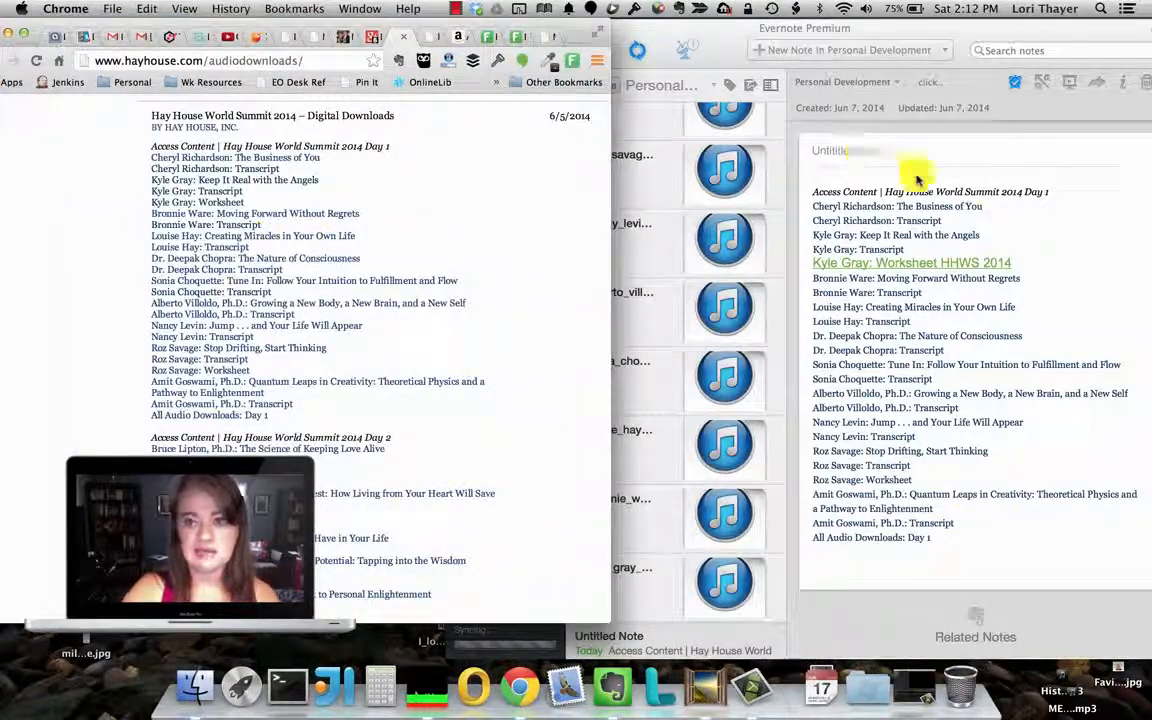
{"action": "left_click", "coordinate": [955, 192]}
{"action": "left_click_drag", "start_coordinate": [1050, 192], "coordinate": [885, 192]}
{"action": "key", "text": "super+c"}
{"action": "left_click", "coordinate": [834, 149]}
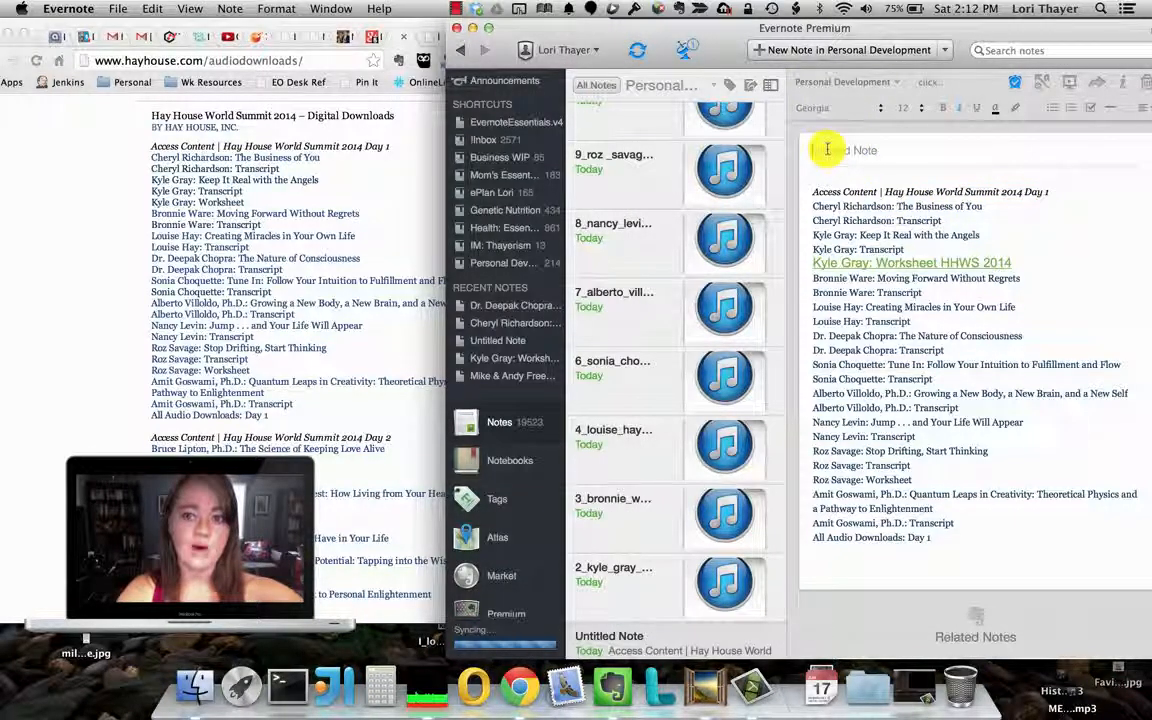
{"action": "key", "text": "super+v"}
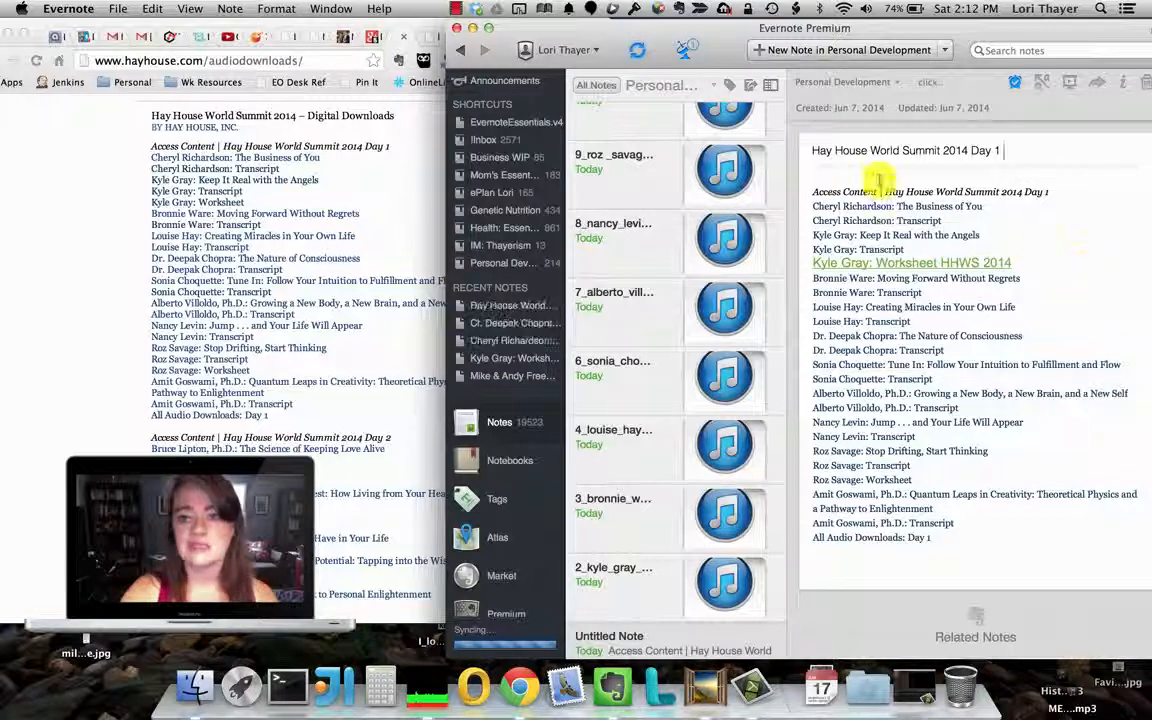
Highlight the whole World Summit 2014 Day 1 list on the downloads page in Chrome and switch back to the Evernote note.
{"action": "left_click", "coordinate": [292, 413]}
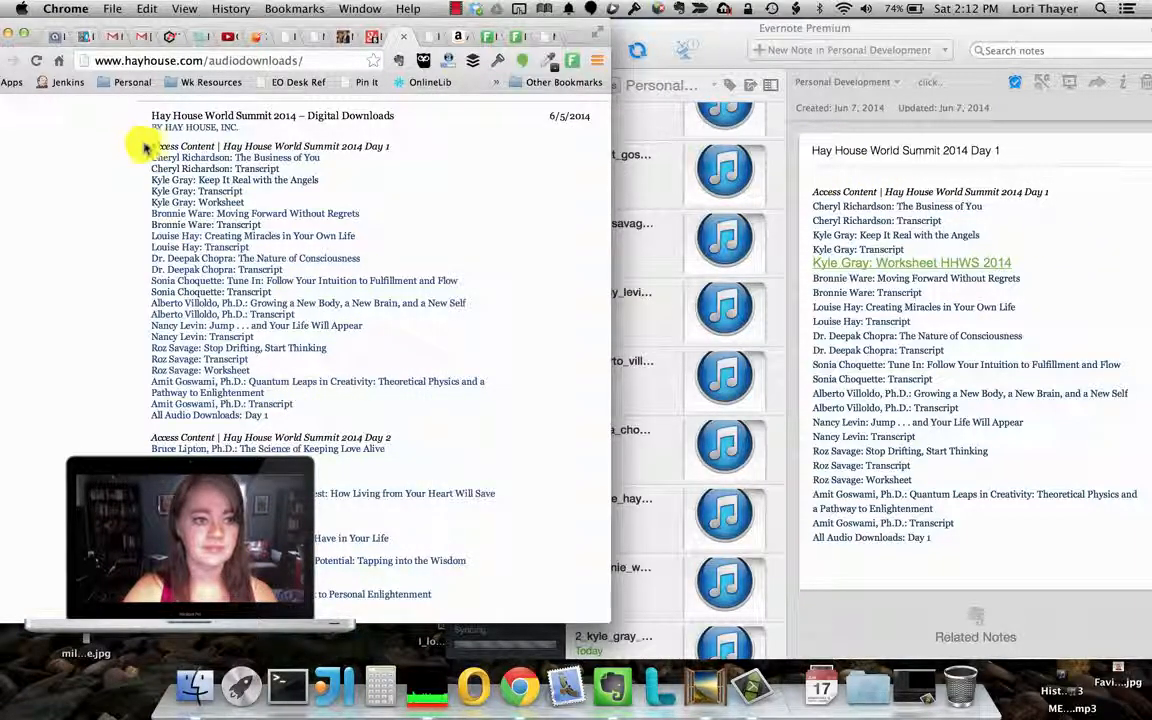
{"action": "left_click_drag", "start_coordinate": [151, 146], "coordinate": [401, 425]}
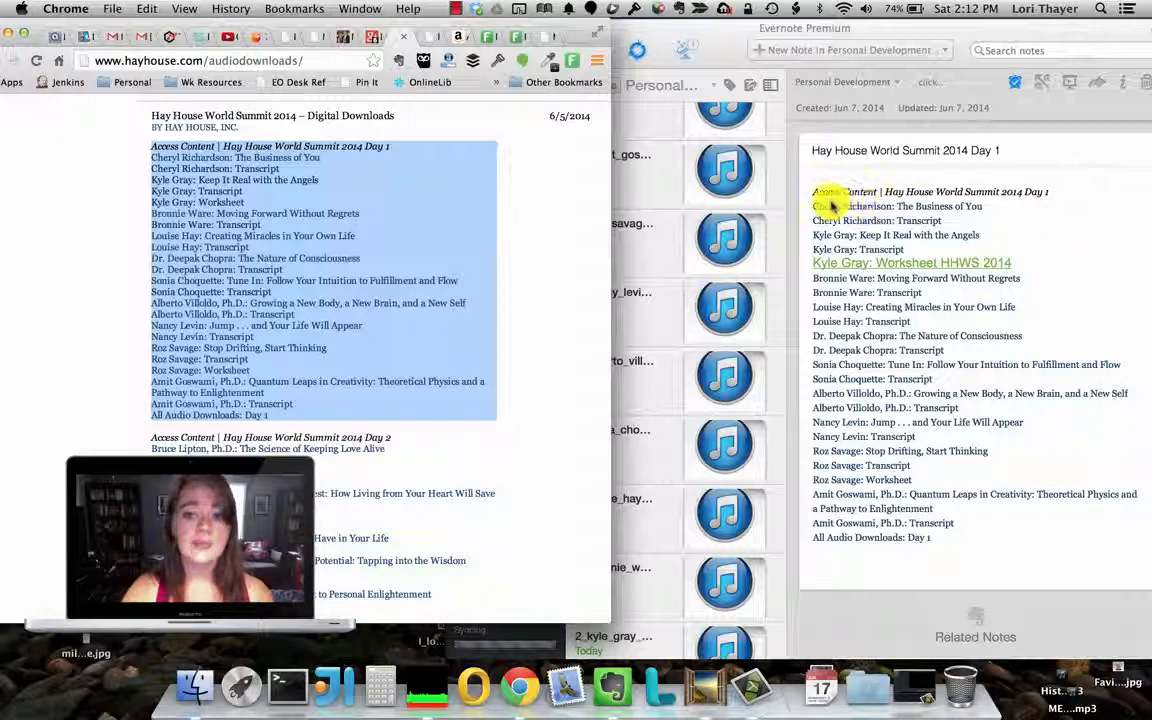
{"action": "left_click", "coordinate": [902, 197]}
Test the note's "Cheryl Richardson: The Business of You" audio link in Chrome, close the player, and return to the downloads page.
{"action": "left_click", "coordinate": [943, 210]}
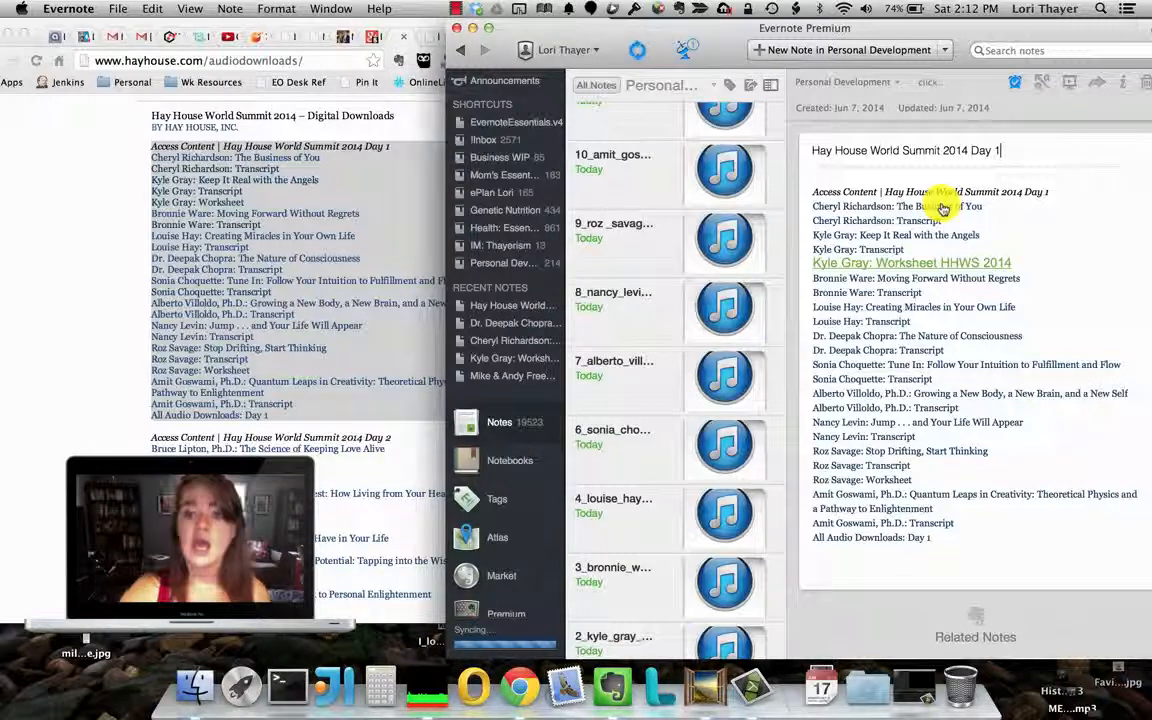
{"action": "left_click", "coordinate": [943, 207]}
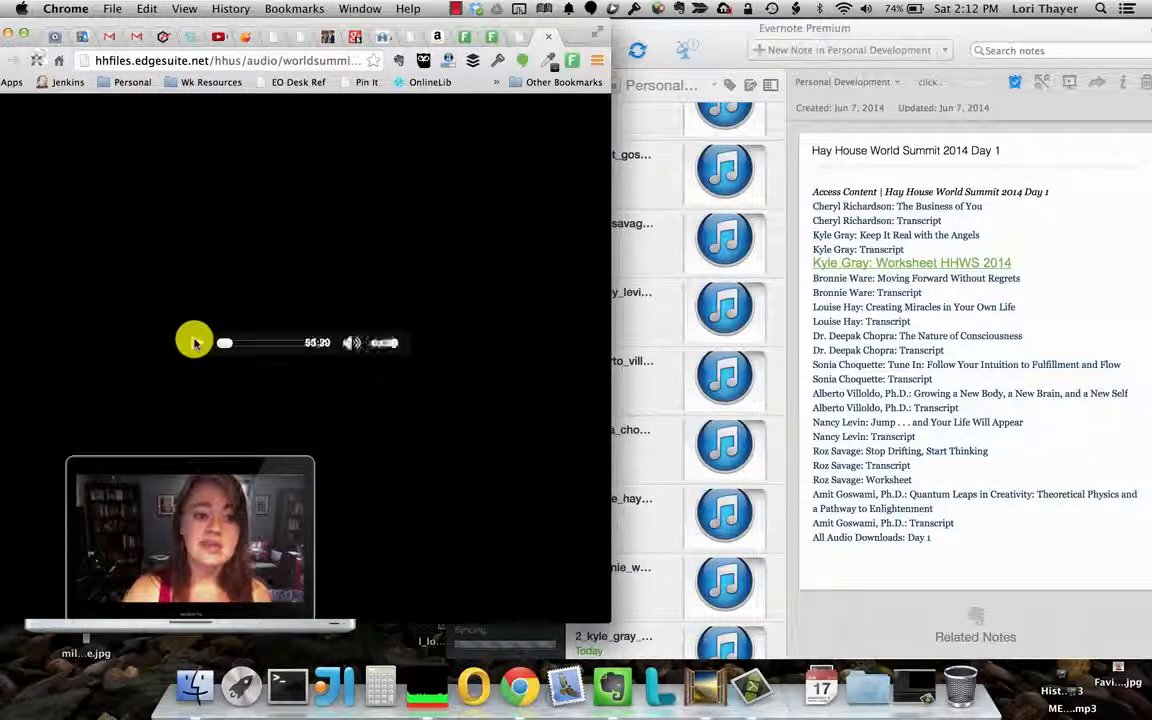
{"action": "left_click", "coordinate": [195, 342]}
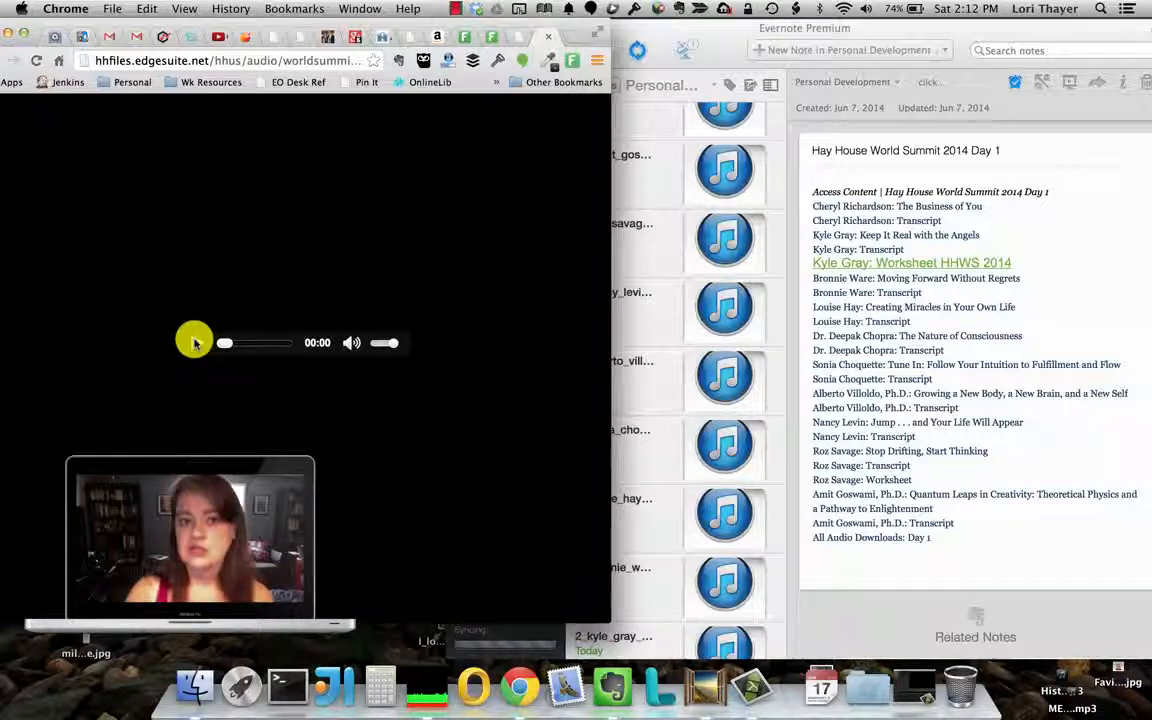
{"action": "left_click", "coordinate": [548, 37]}
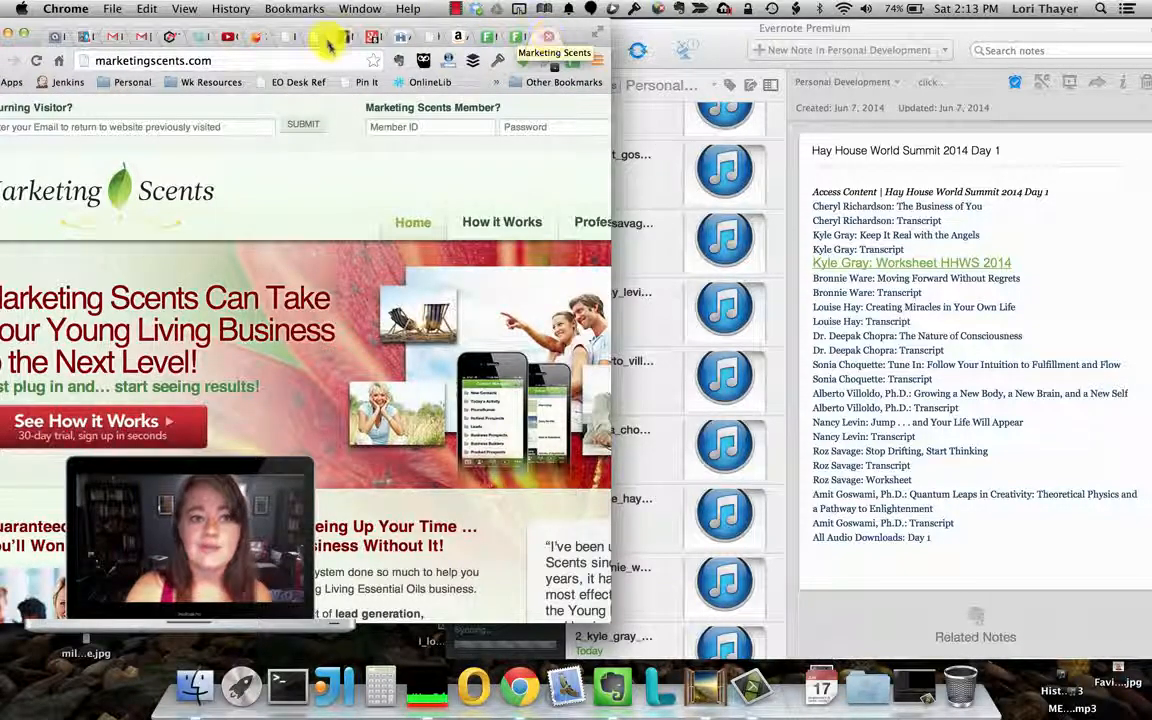
{"action": "left_click", "coordinate": [369, 37]}
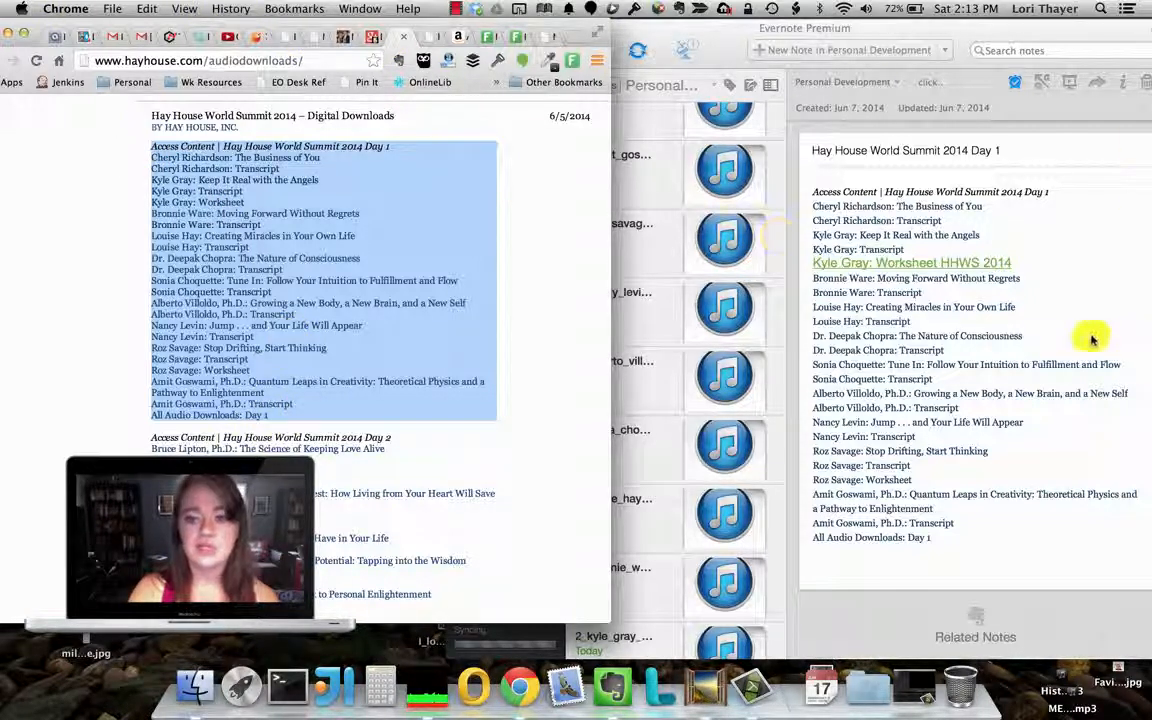
Highlight the "Cheryl Richardson: The Business of You" line in the Evernote Day 1 note, and copy the matching part of her audio note's title.
{"action": "left_click", "coordinate": [982, 255]}
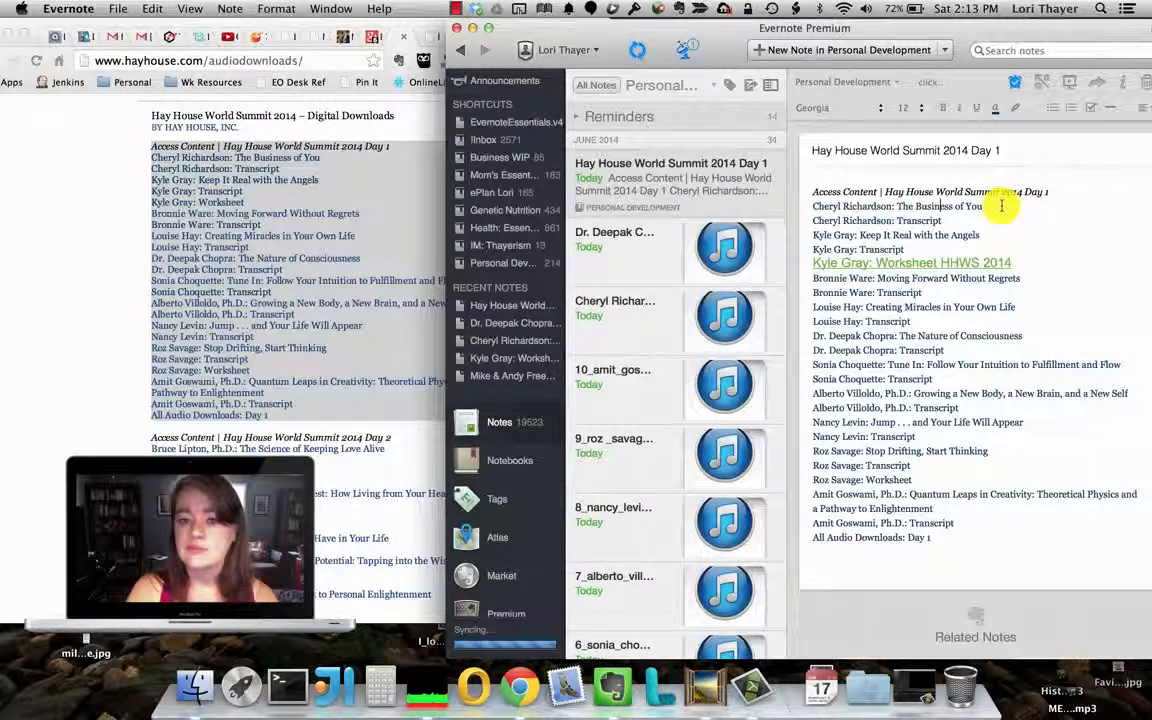
{"action": "left_click_drag", "start_coordinate": [982, 206], "coordinate": [803, 205]}
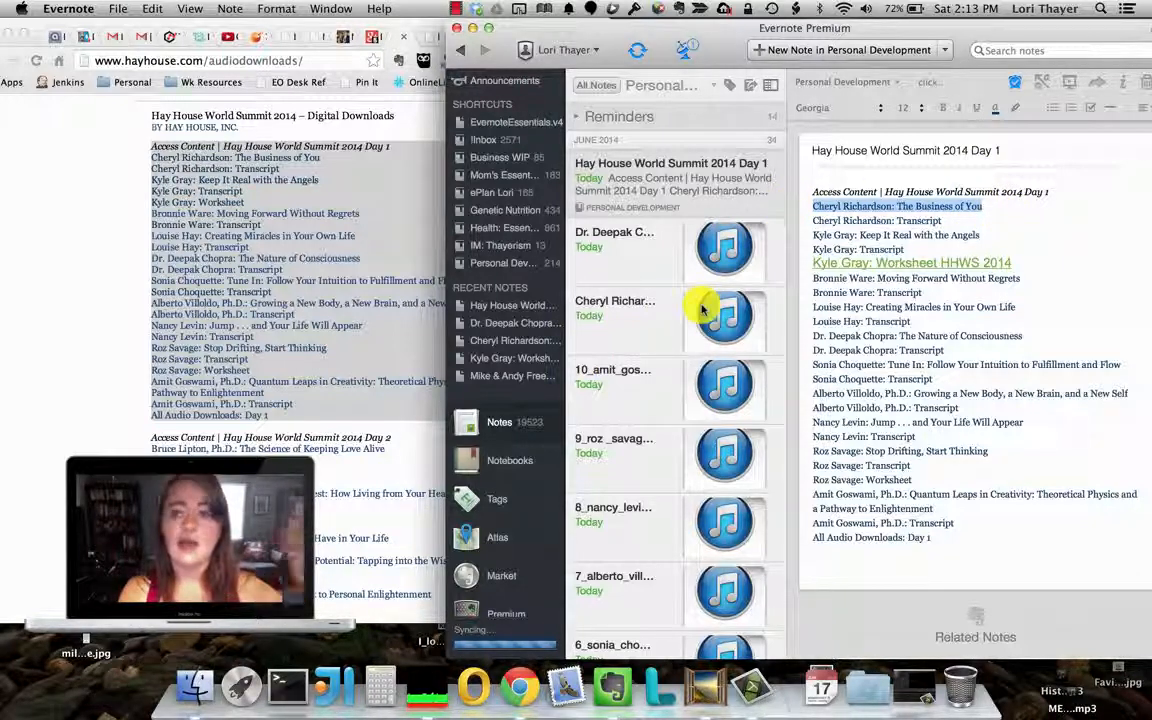
{"action": "left_click", "coordinate": [638, 311]}
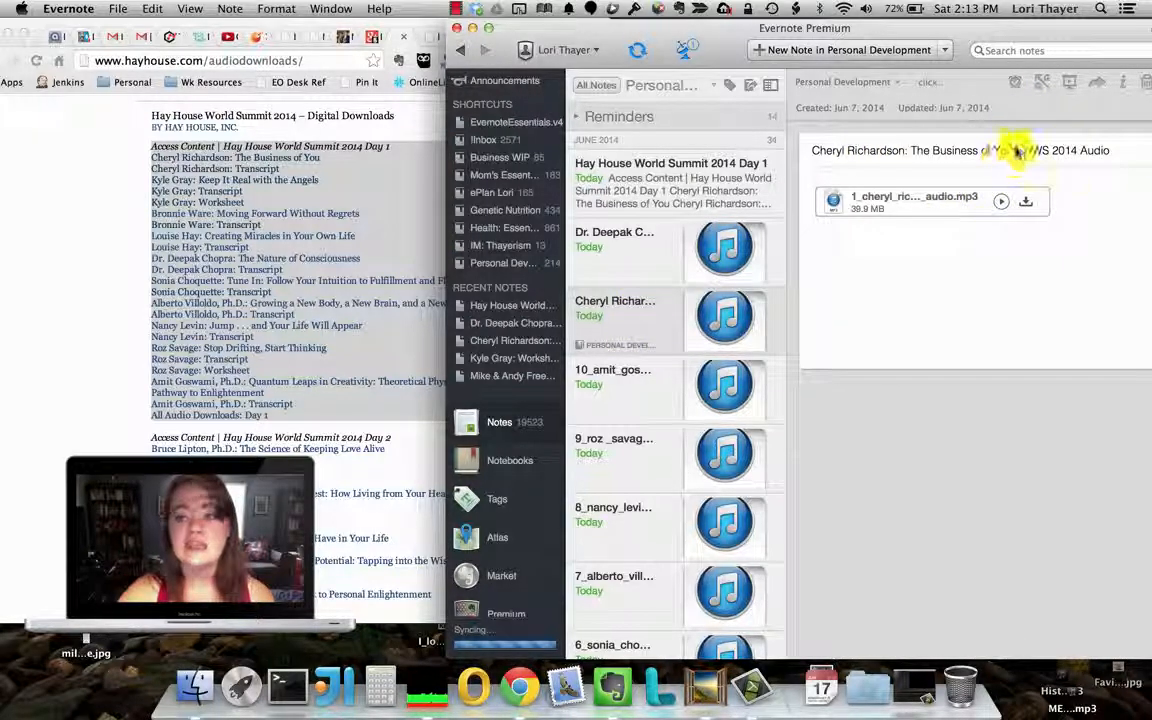
{"action": "left_click_drag", "start_coordinate": [1010, 150], "coordinate": [802, 147]}
{"action": "key", "text": "super+c"}
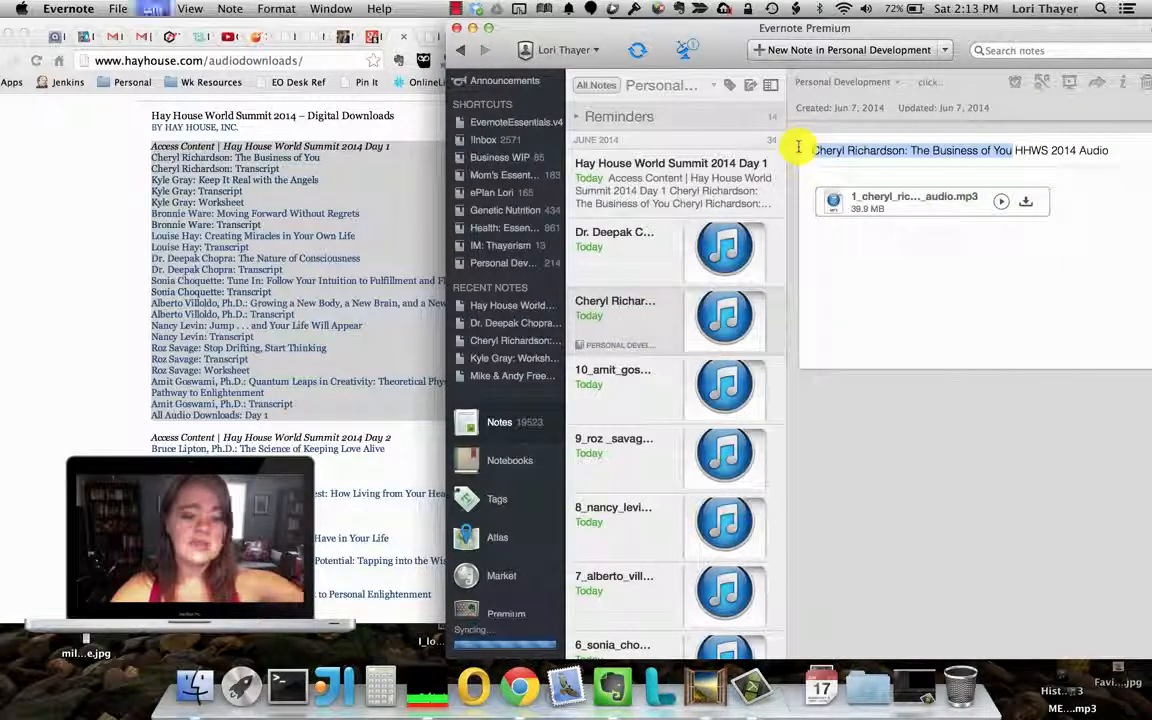
{"action": "left_click", "coordinate": [799, 147]}
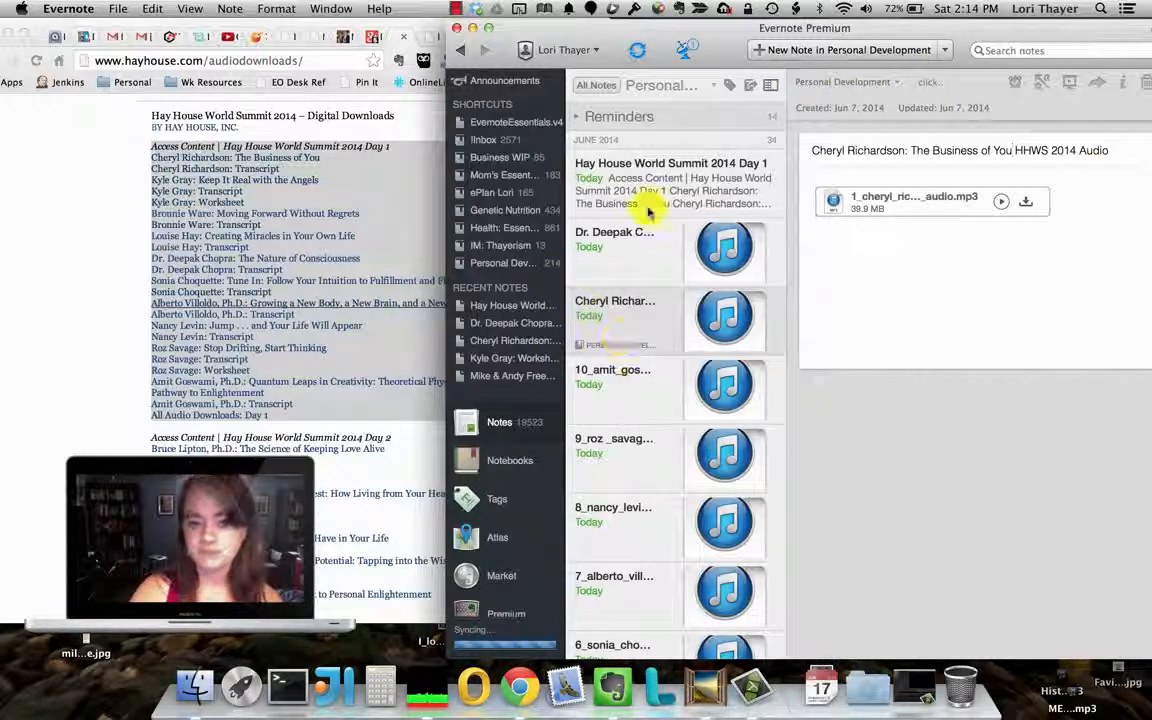
Try to copy the note link of the Cheryl Richardson audio note, and decline to synchronize it.
{"action": "right_click", "coordinate": [622, 331]}
{"action": "left_click", "coordinate": [676, 440]}
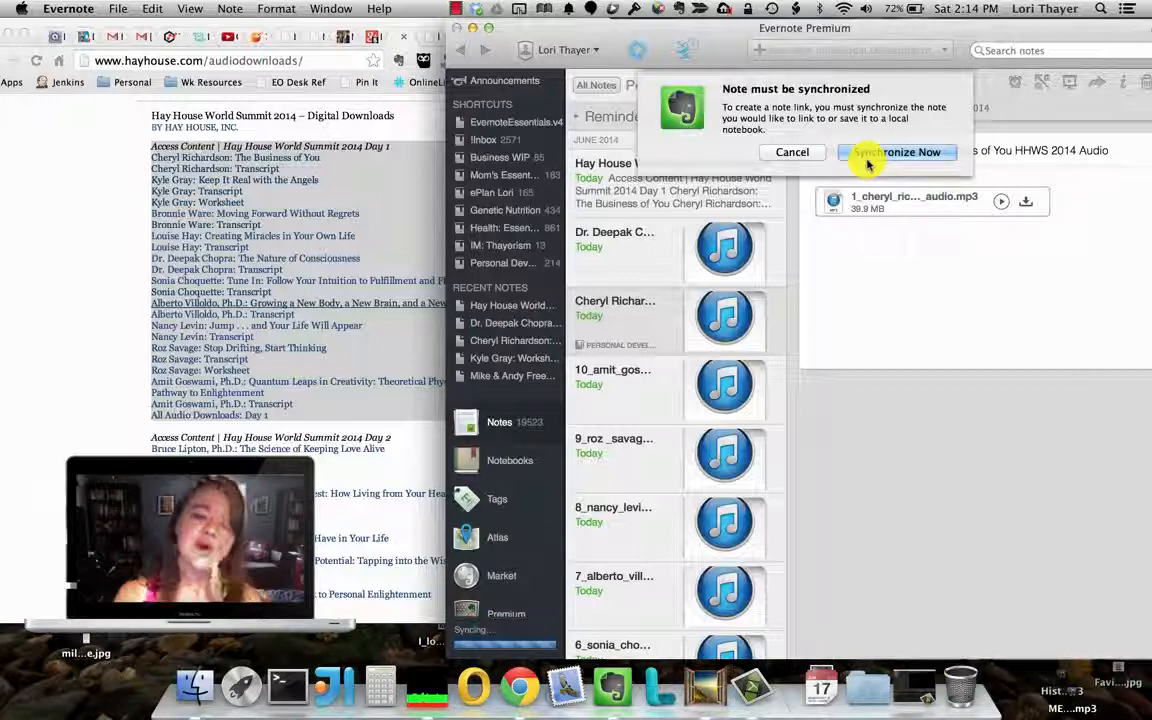
{"action": "left_click", "coordinate": [796, 150]}
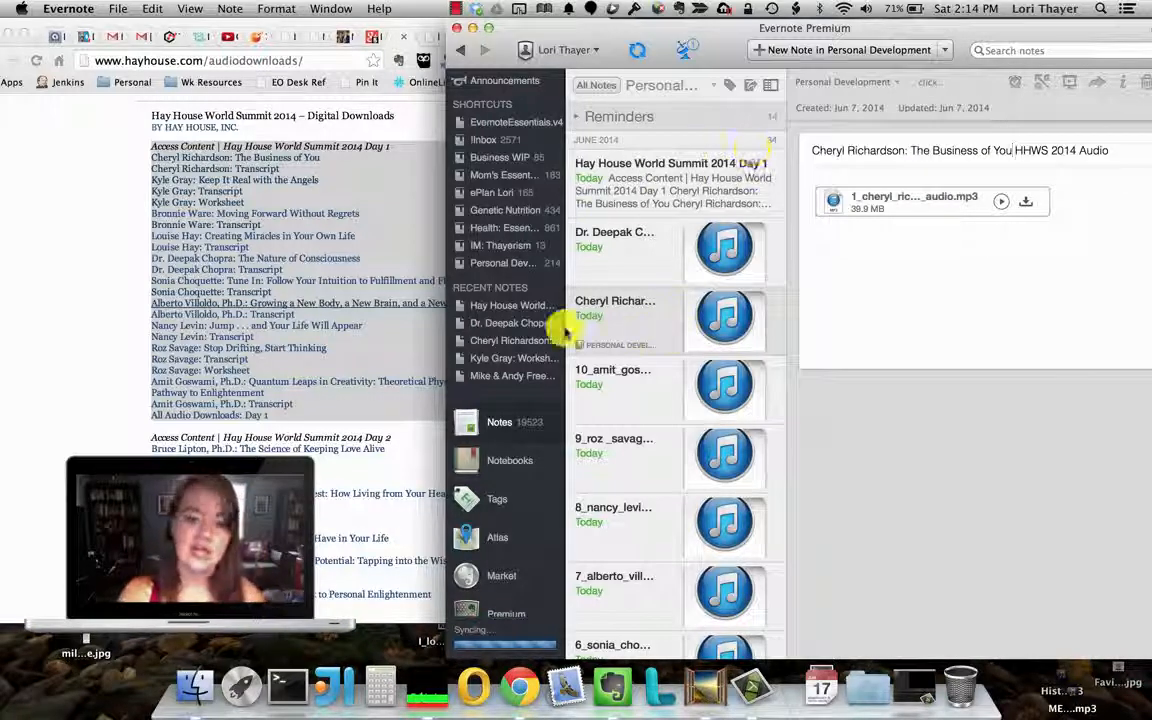
{"action": "scroll", "coordinate": [612, 425], "scroll_direction": "down", "scroll_amount": 6}
{"action": "scroll", "coordinate": [617, 428], "scroll_direction": "down", "scroll_amount": 3}
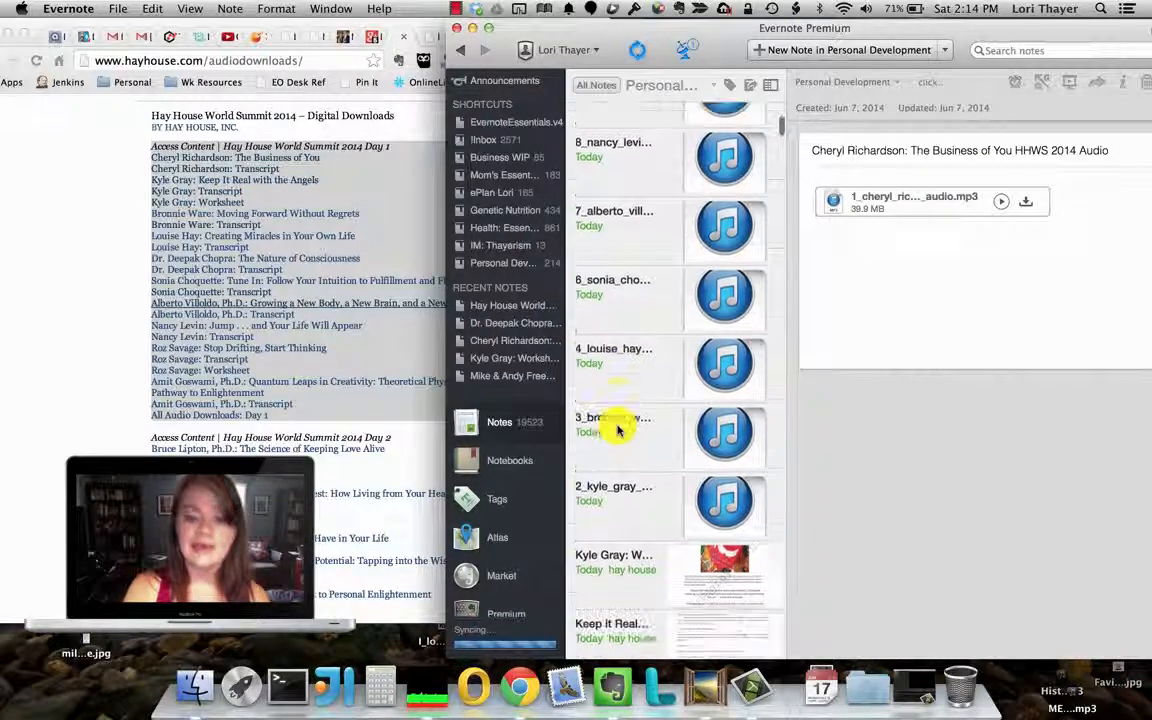
{"action": "right_click", "coordinate": [617, 428]}
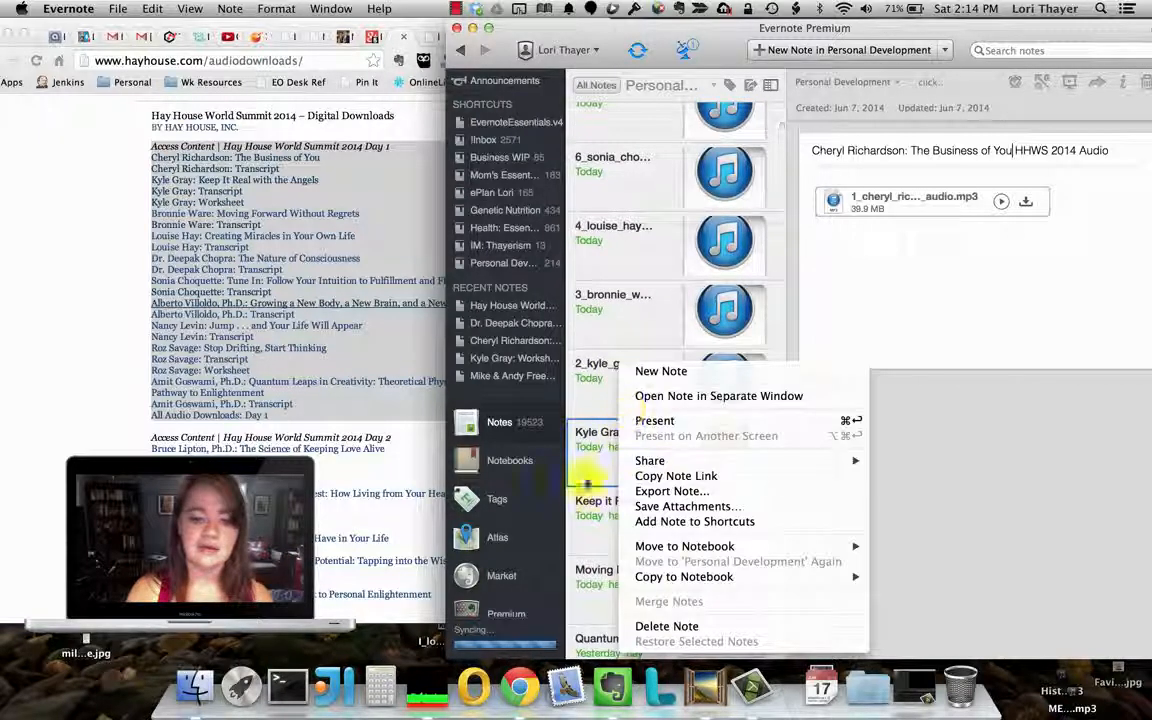
{"action": "left_click", "coordinate": [675, 476]}
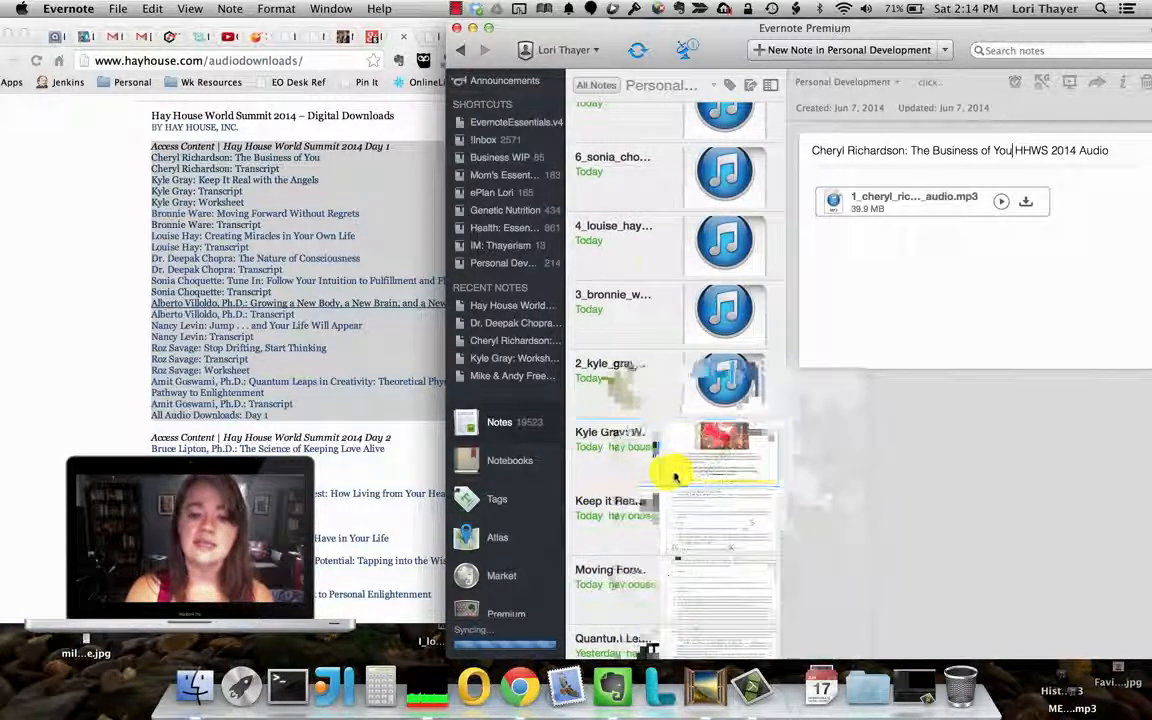
Paste the copied link on a new line below the existing Kyle Gray worksheet link in the Day 1 note, and delete the duplicate.
{"action": "scroll", "coordinate": [656, 258], "scroll_direction": "up", "scroll_amount": 5}
{"action": "scroll", "coordinate": [658, 263], "scroll_direction": "up", "scroll_amount": 3}
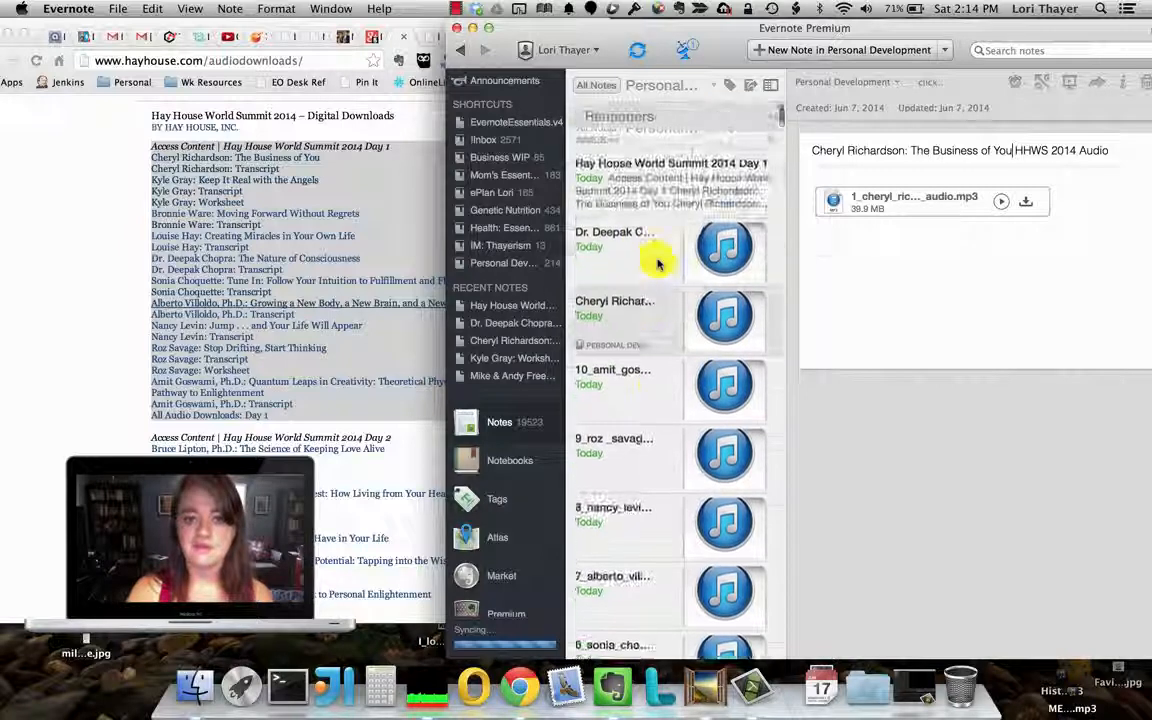
{"action": "left_click", "coordinate": [657, 186]}
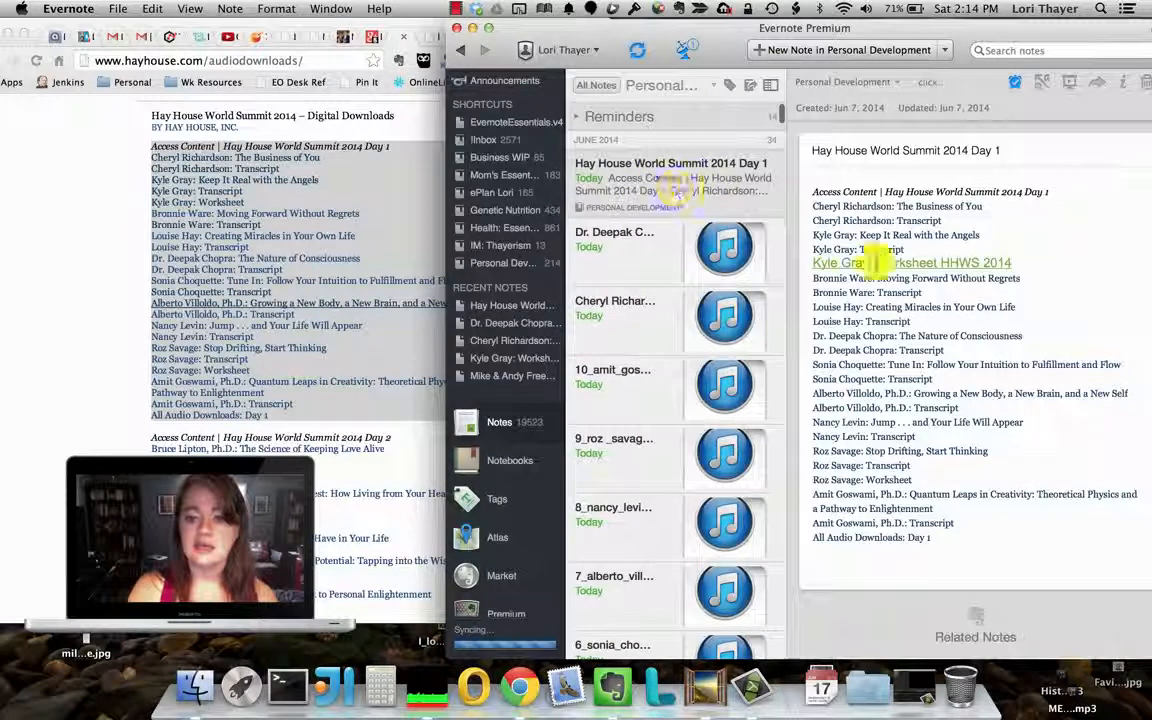
{"action": "left_click", "coordinate": [1020, 262]}
{"action": "key", "text": "Return"}
{"action": "key", "text": "super+v"}
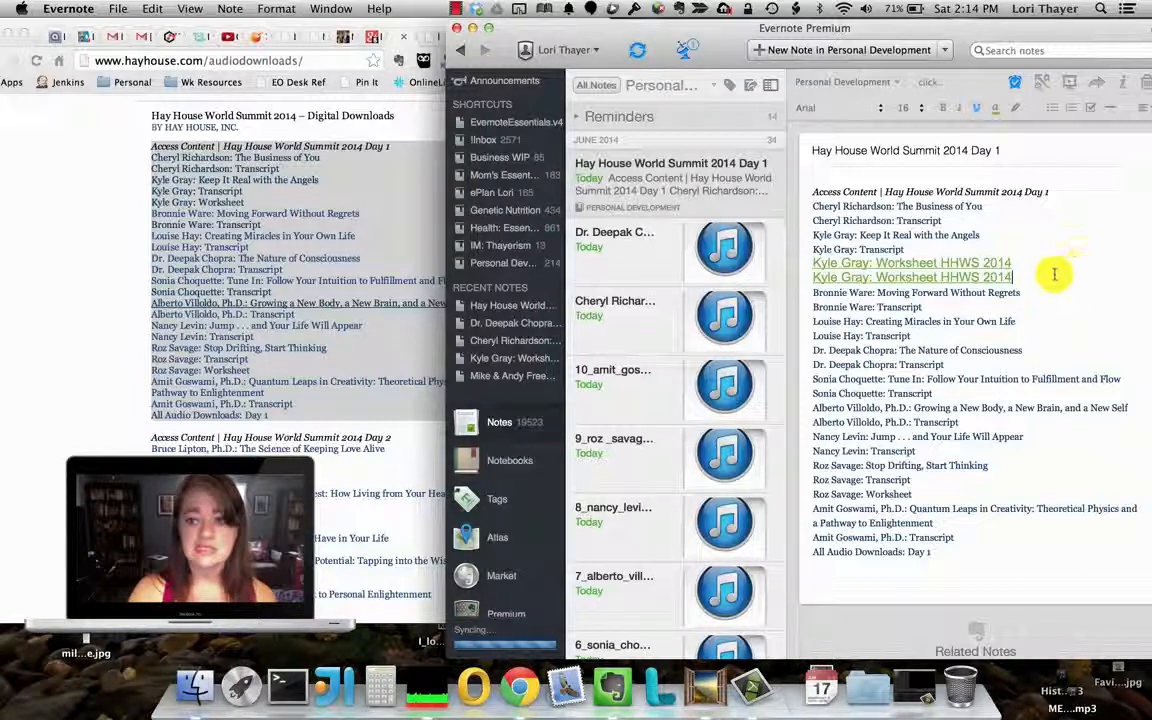
{"action": "left_click_drag", "start_coordinate": [1010, 278], "coordinate": [1019, 260]}
{"action": "key", "text": "BackSpace"}
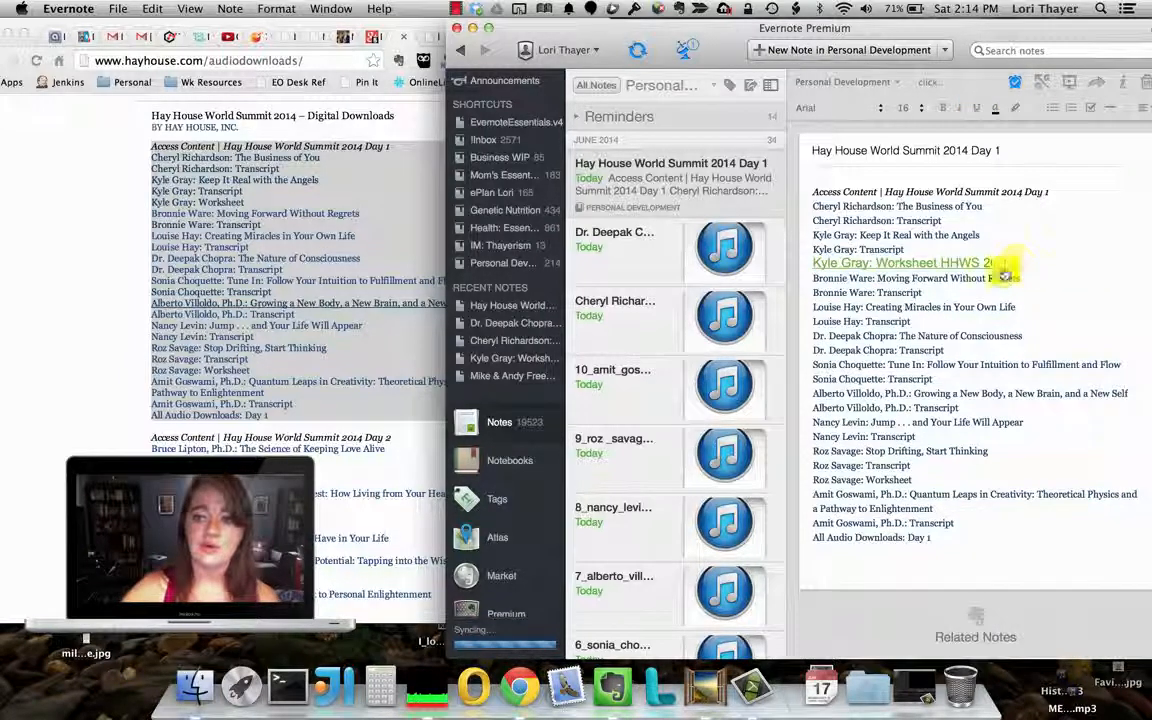
Test the Kyle Gray worksheet link in the Day 1 note and view the "Keep it Real With The Angels" transcript note, returning after each.
{"action": "left_click", "coordinate": [918, 264]}
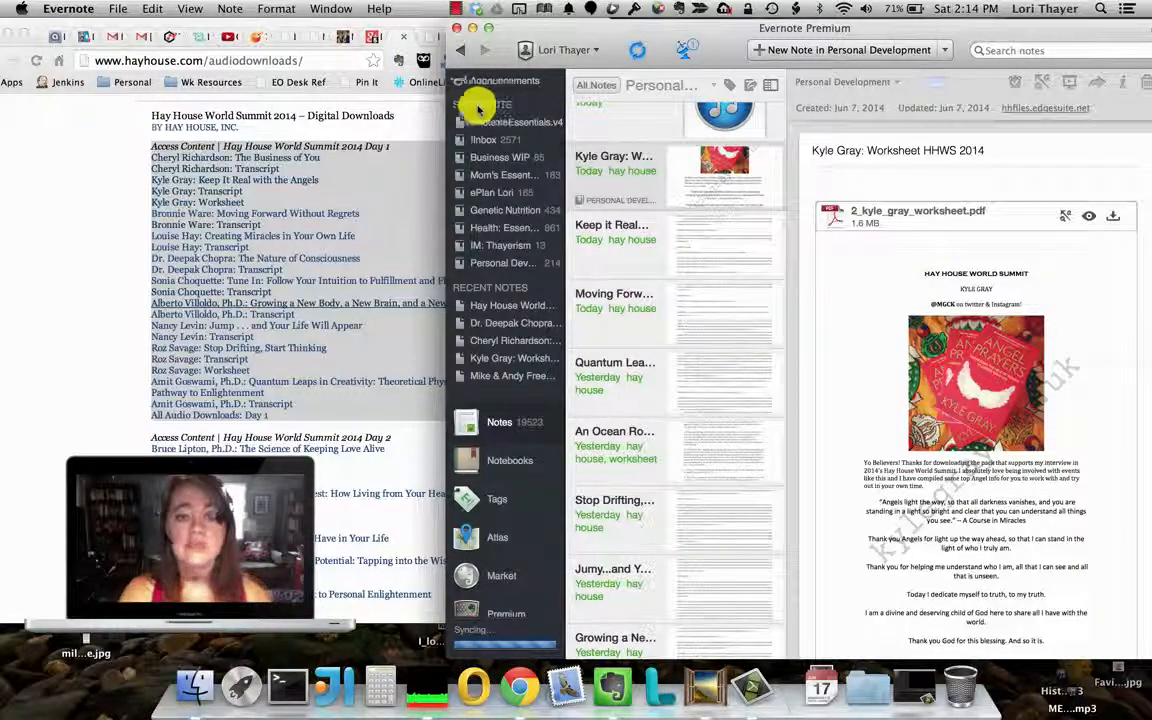
{"action": "left_click", "coordinate": [459, 52]}
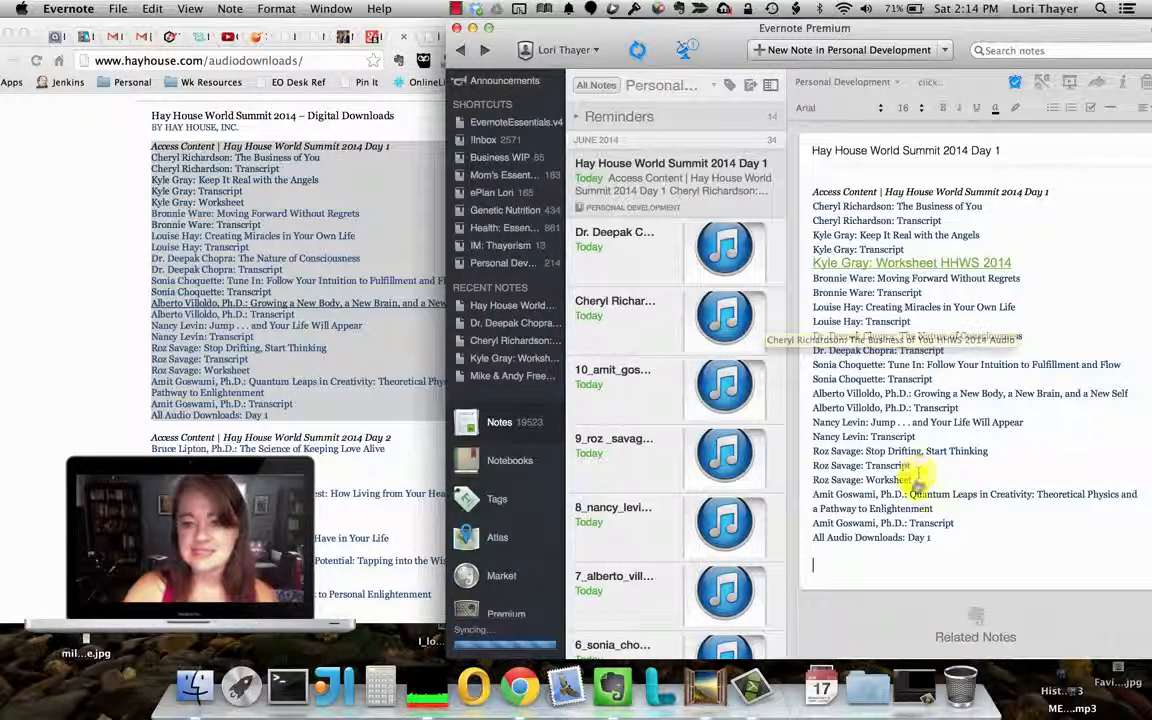
{"action": "scroll", "coordinate": [688, 508], "scroll_direction": "down", "scroll_amount": 10}
{"action": "scroll", "coordinate": [688, 510], "scroll_direction": "up", "scroll_amount": 5}
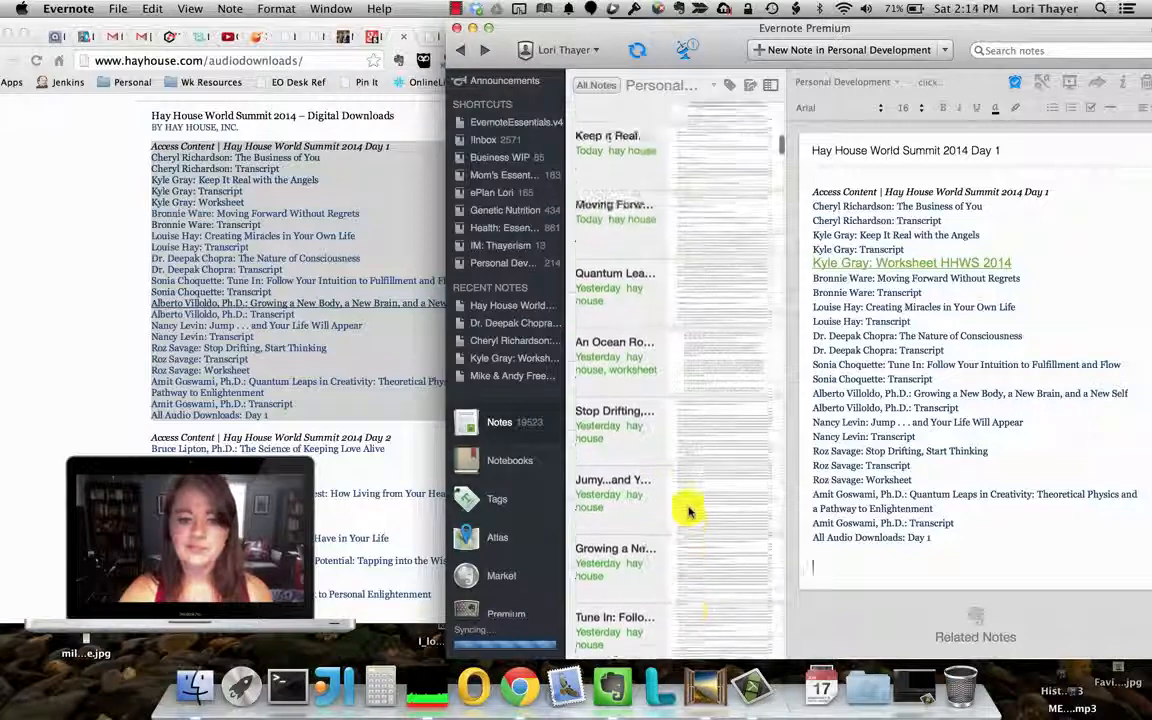
{"action": "left_click", "coordinate": [623, 255]}
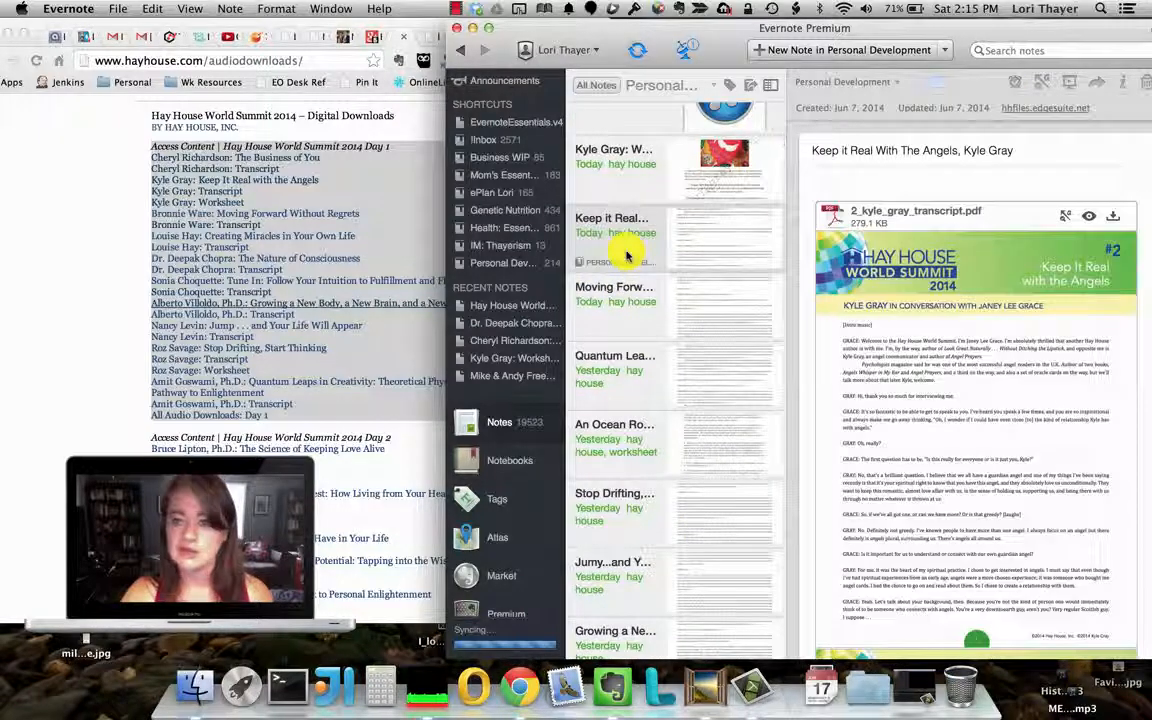
{"action": "left_click", "coordinate": [460, 50]}
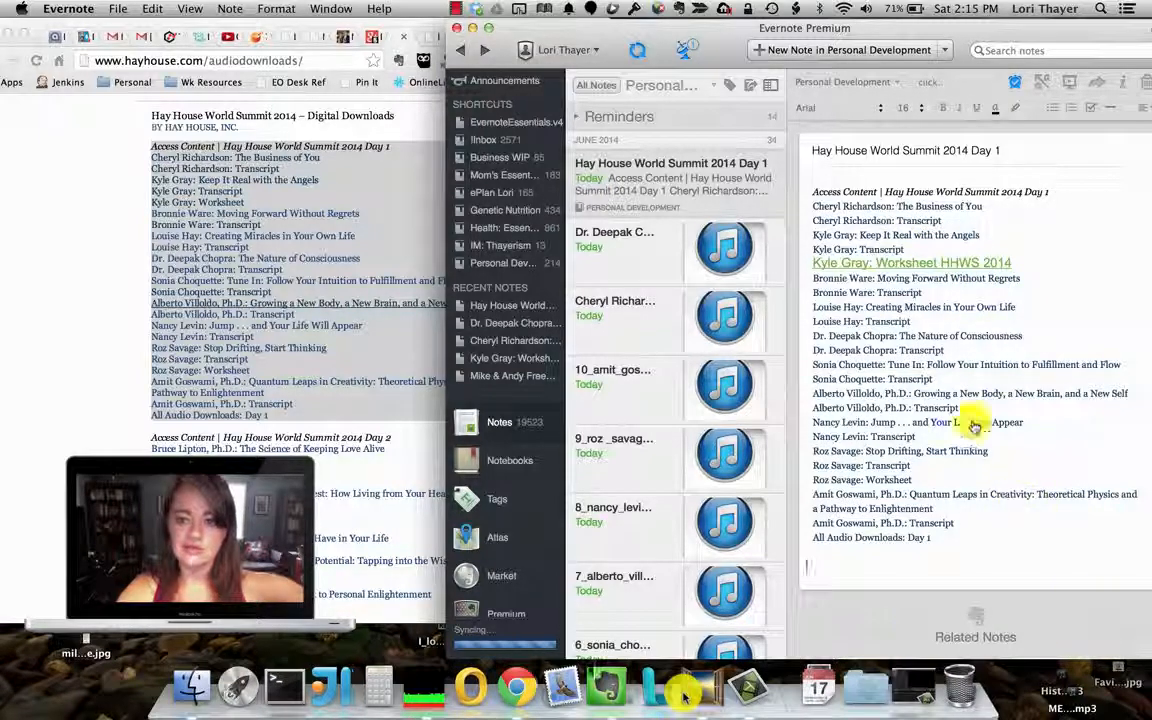
Replace the title of the "Keep it Real With The Angels, Kyle Gray" note with "Kyle Gray: Transcript" copied from the Day 1 note.
{"action": "double_click", "coordinate": [862, 249]}
{"action": "left_click_drag", "start_coordinate": [862, 249], "coordinate": [816, 249]}
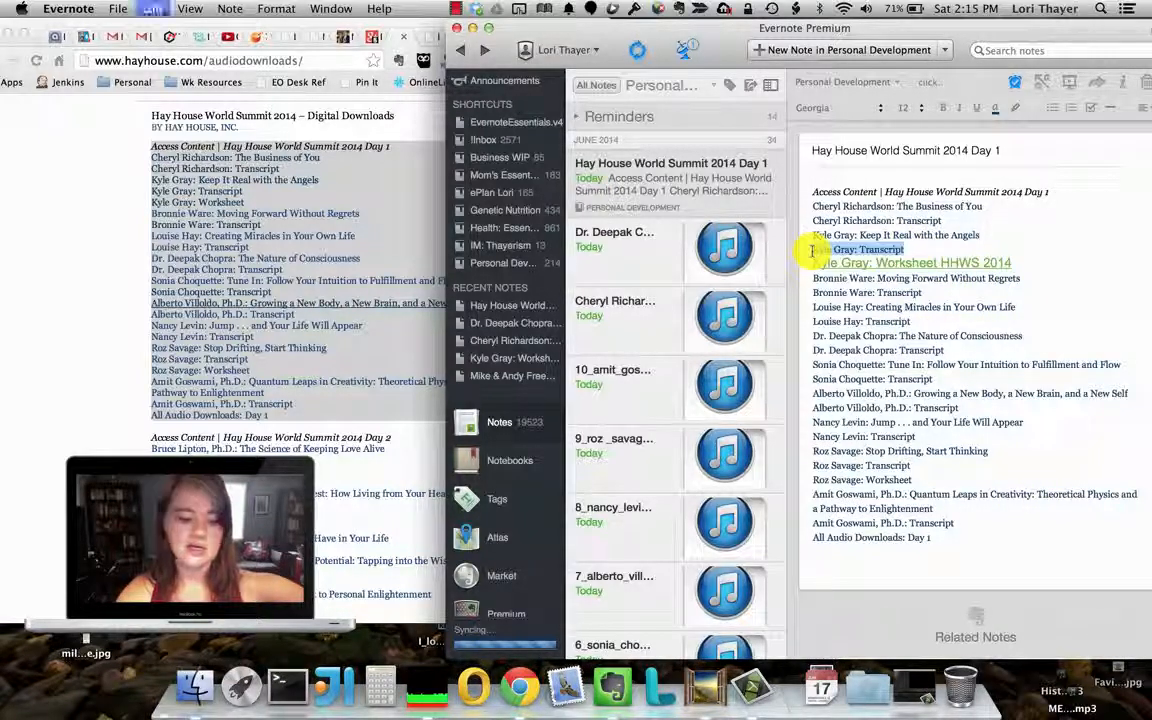
{"action": "scroll", "coordinate": [612, 511], "scroll_direction": "down", "scroll_amount": 10}
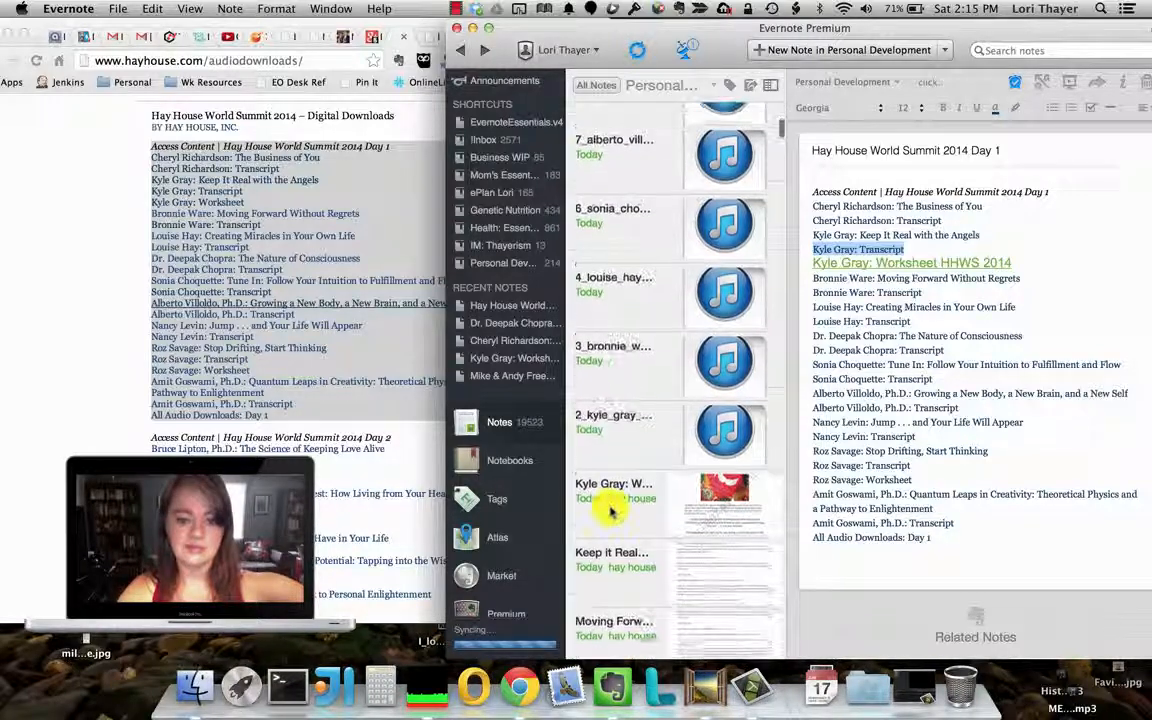
{"action": "left_click", "coordinate": [612, 505]}
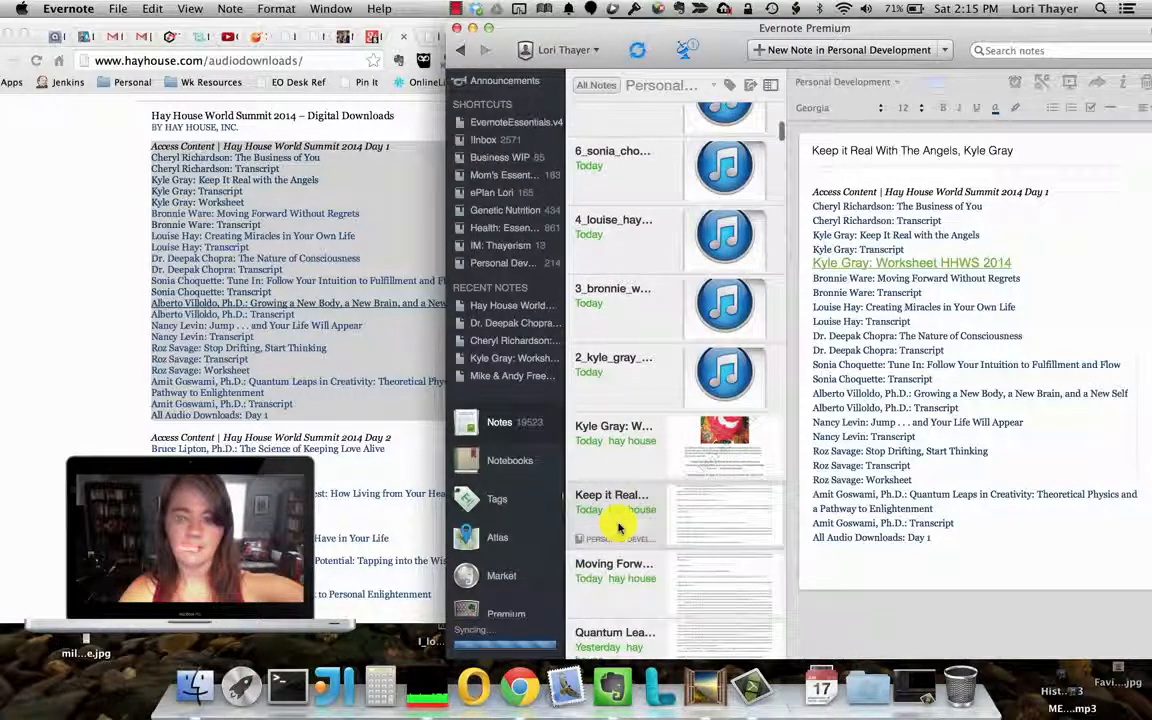
{"action": "triple_click", "coordinate": [1027, 150]}
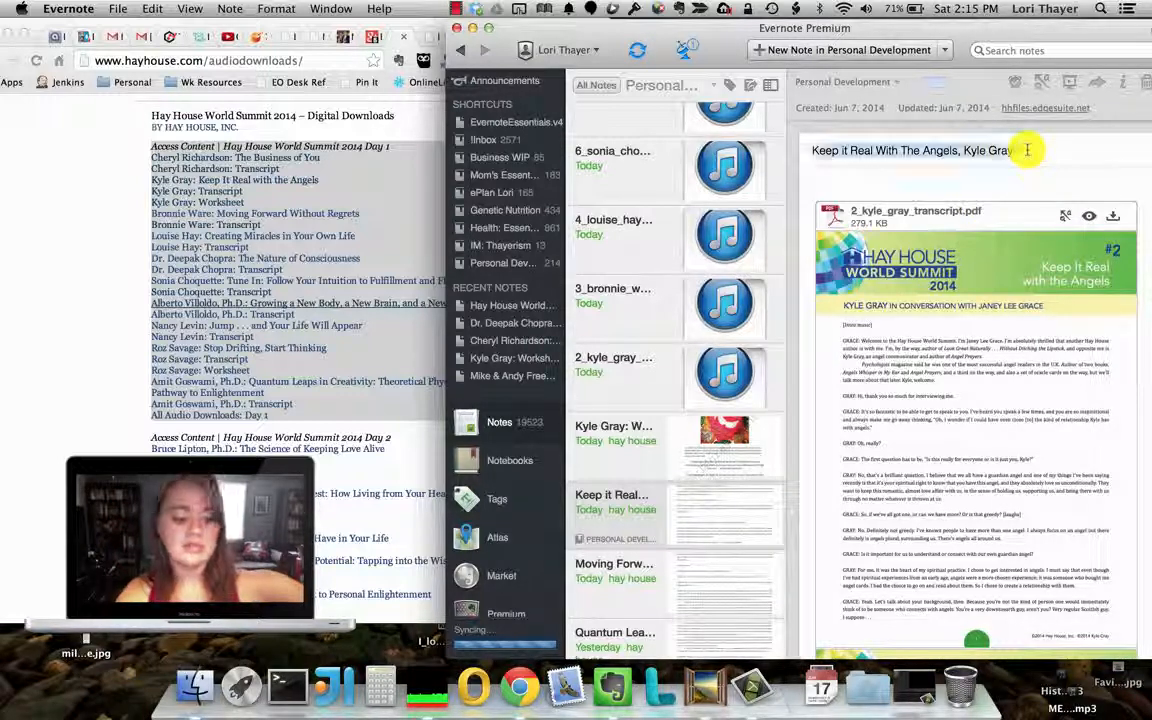
{"action": "key", "text": "super+v"}
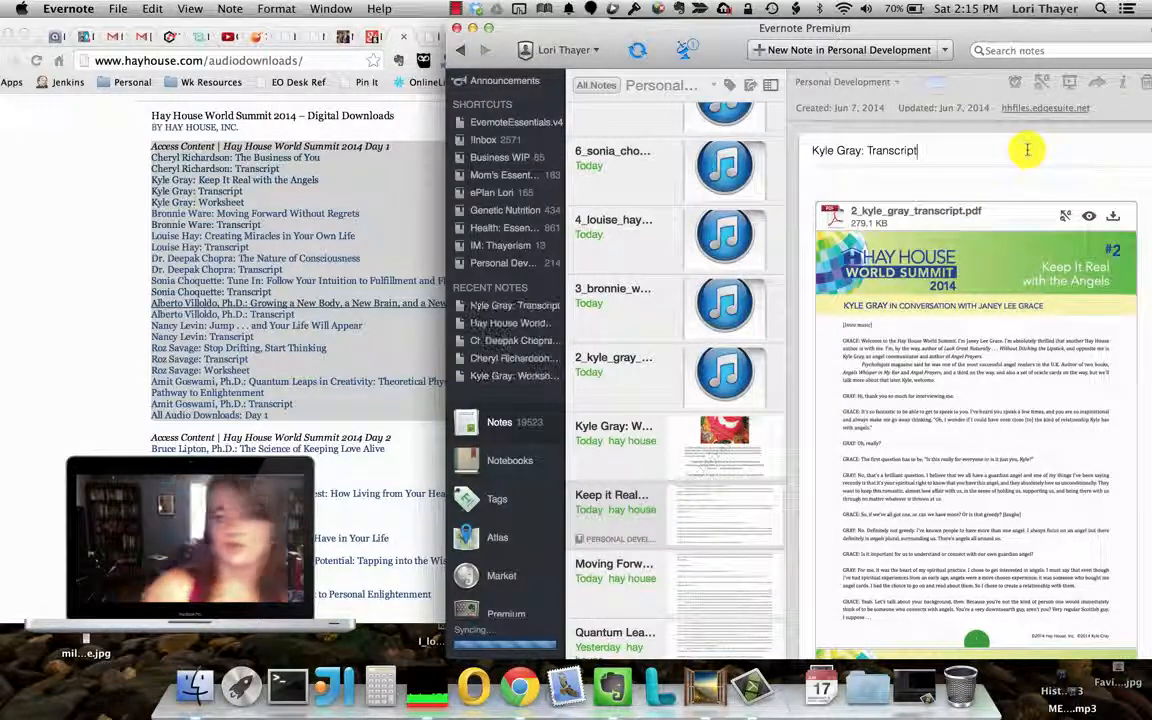
Append "HHWS 2014" to the Kyle Gray transcript note's title and reopen the Day 1 note.
{"action": "type", "text": "HHW"}
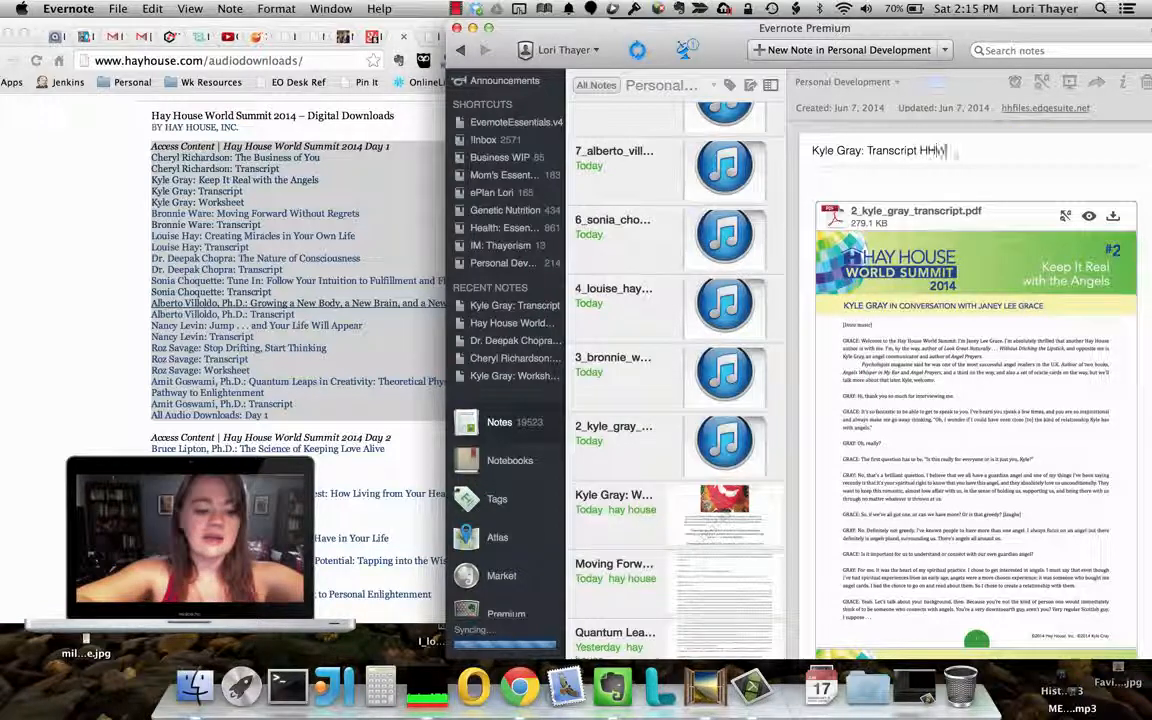
{"action": "type", "text": "S"}
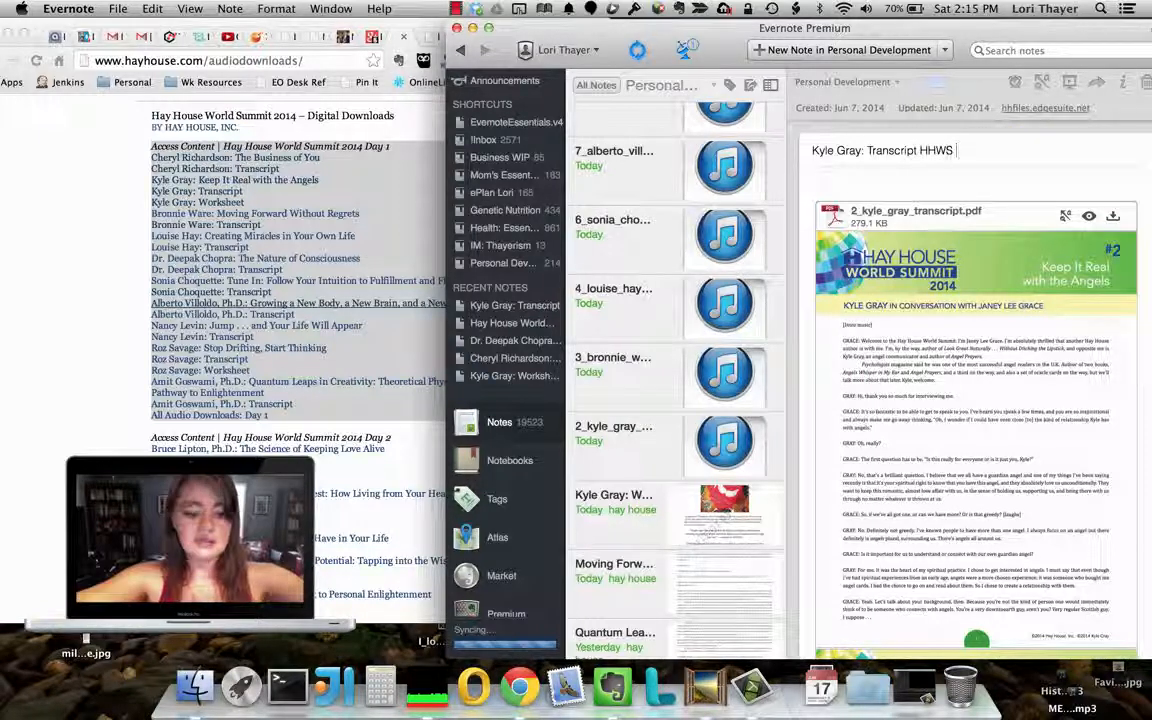
{"action": "type", "text": " 2014 T"}
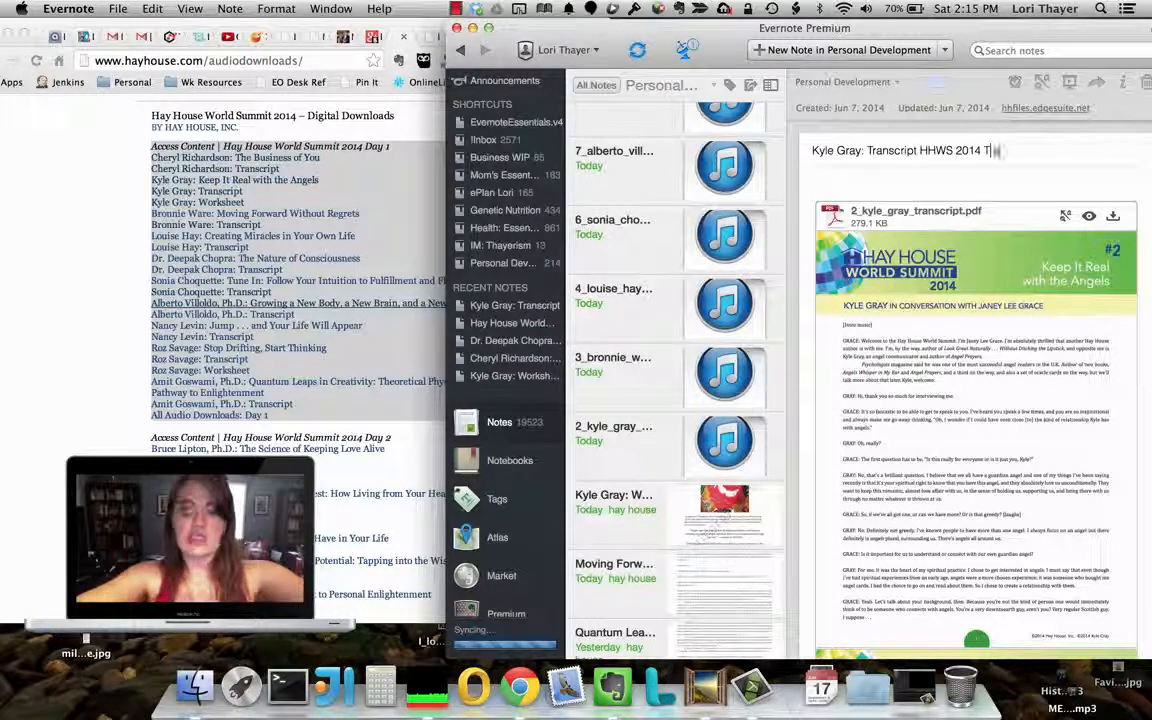
{"action": "key", "text": "BackSpace"}
{"action": "key", "text": "BackSpace"}
{"action": "key", "text": "BackSpace"}
{"action": "key", "text": "BackSpace"}
{"action": "key", "text": "BackSpace"}
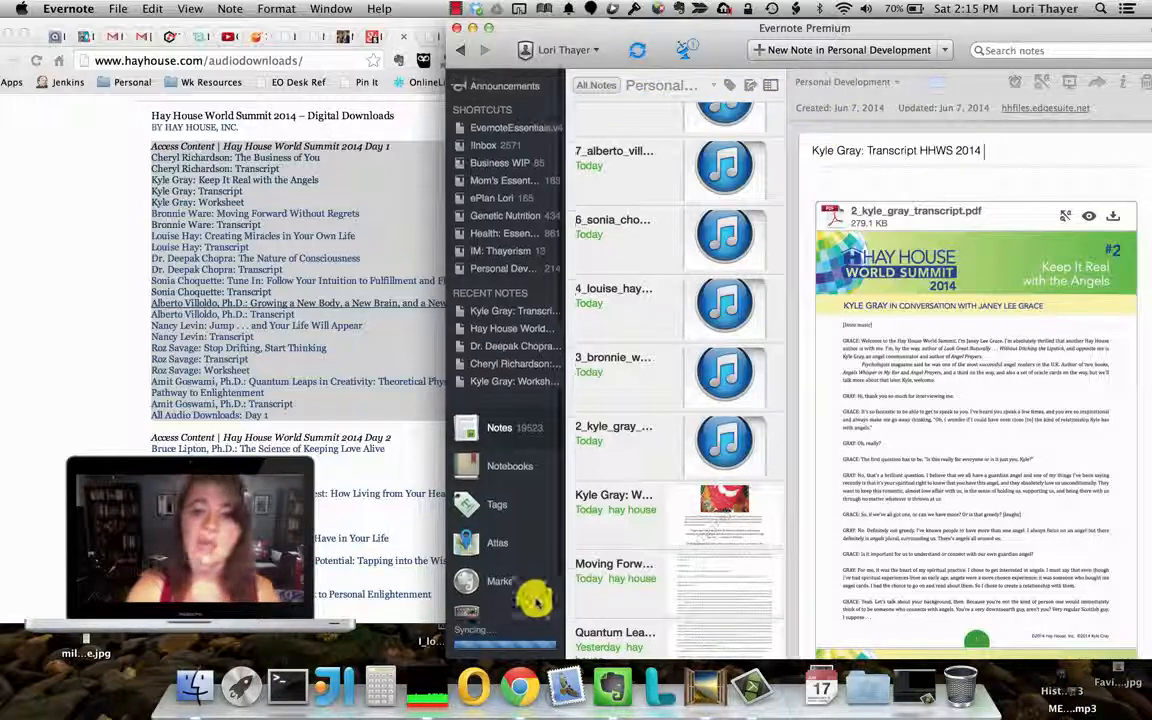
{"action": "scroll", "coordinate": [690, 260], "scroll_direction": "up", "scroll_amount": 10}
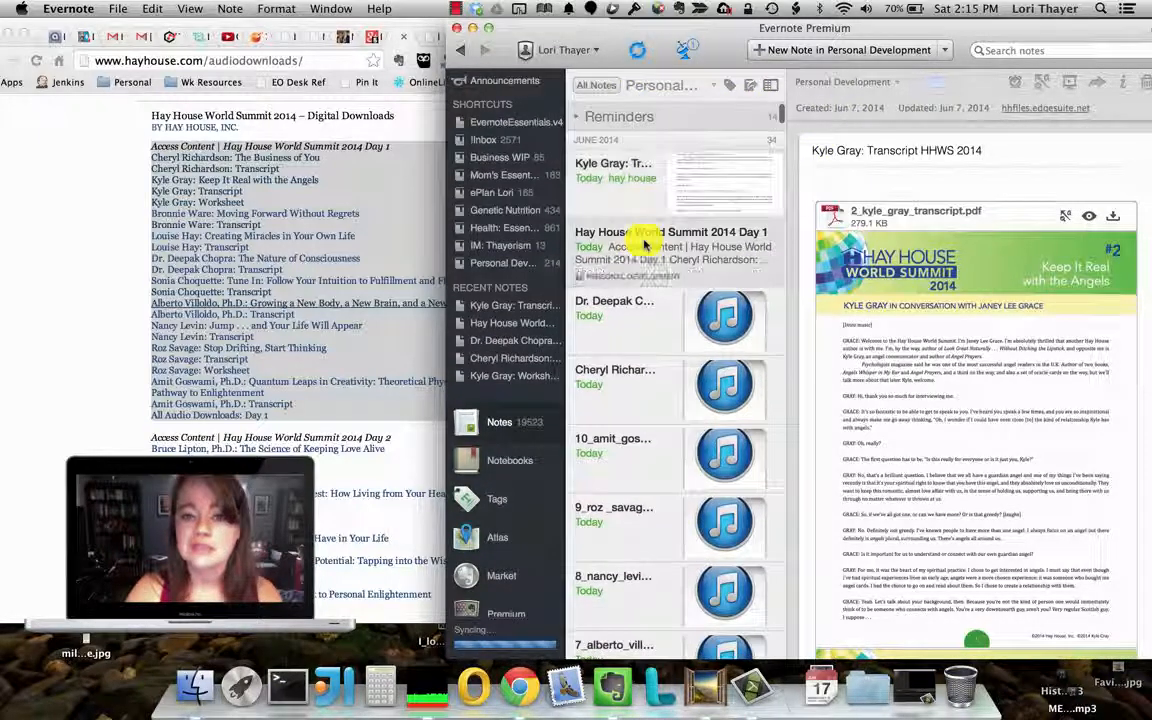
{"action": "left_click", "coordinate": [645, 245]}
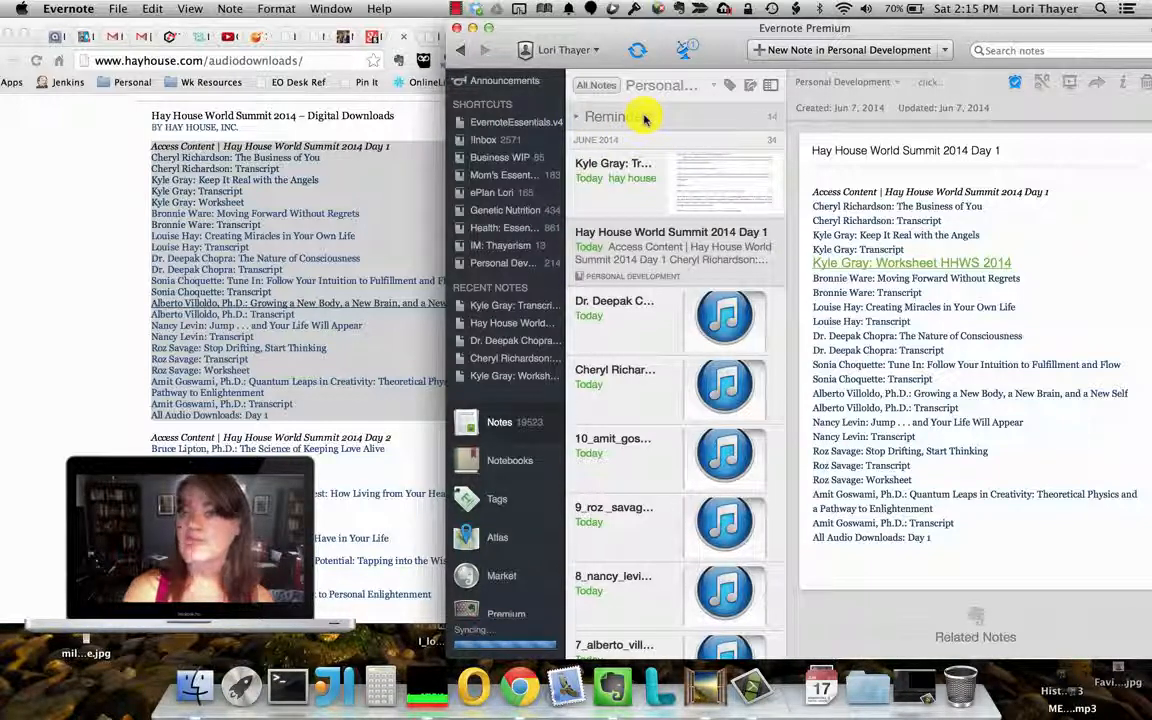
Create a new note in the Personal Development notebook titled "Hay House World Summit 2014".
{"action": "left_click", "coordinate": [772, 50]}
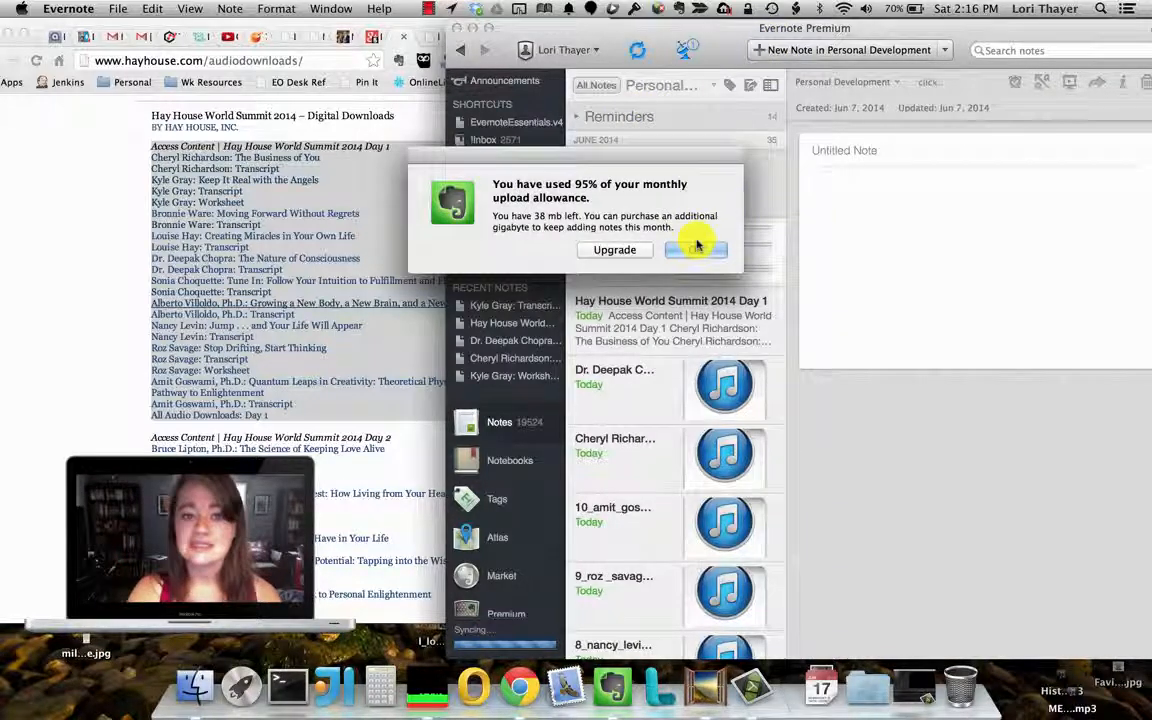
{"action": "left_click", "coordinate": [694, 252]}
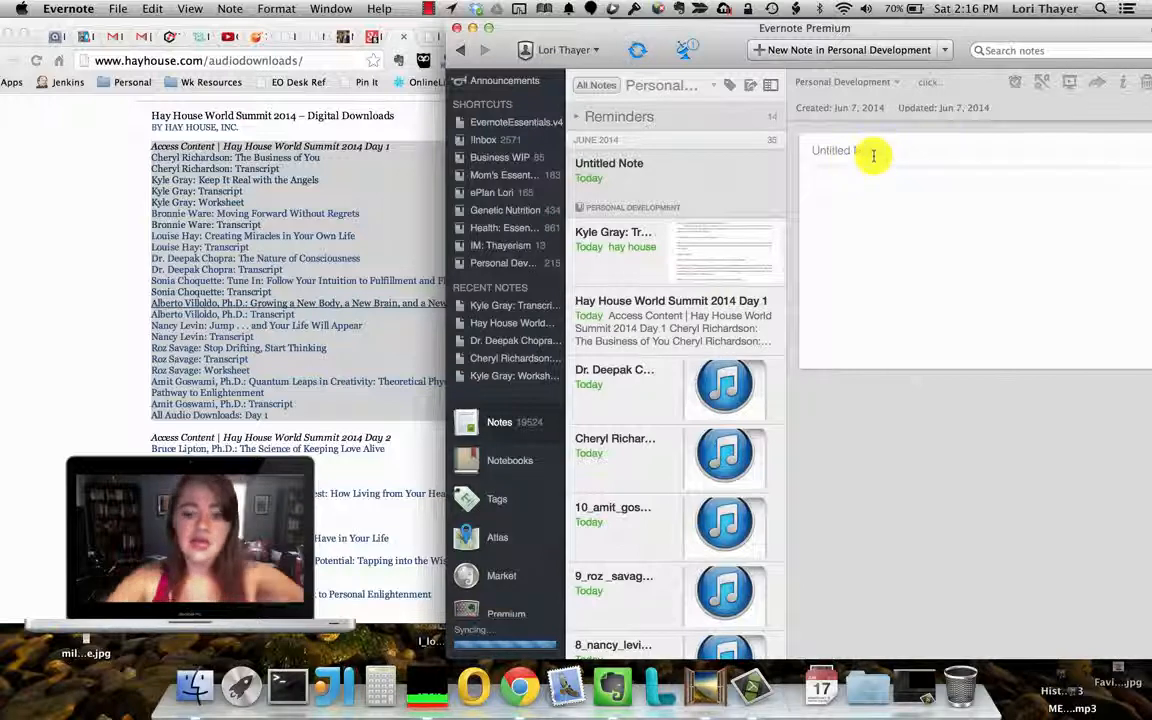
{"action": "type", "text": "Hay Ho"}
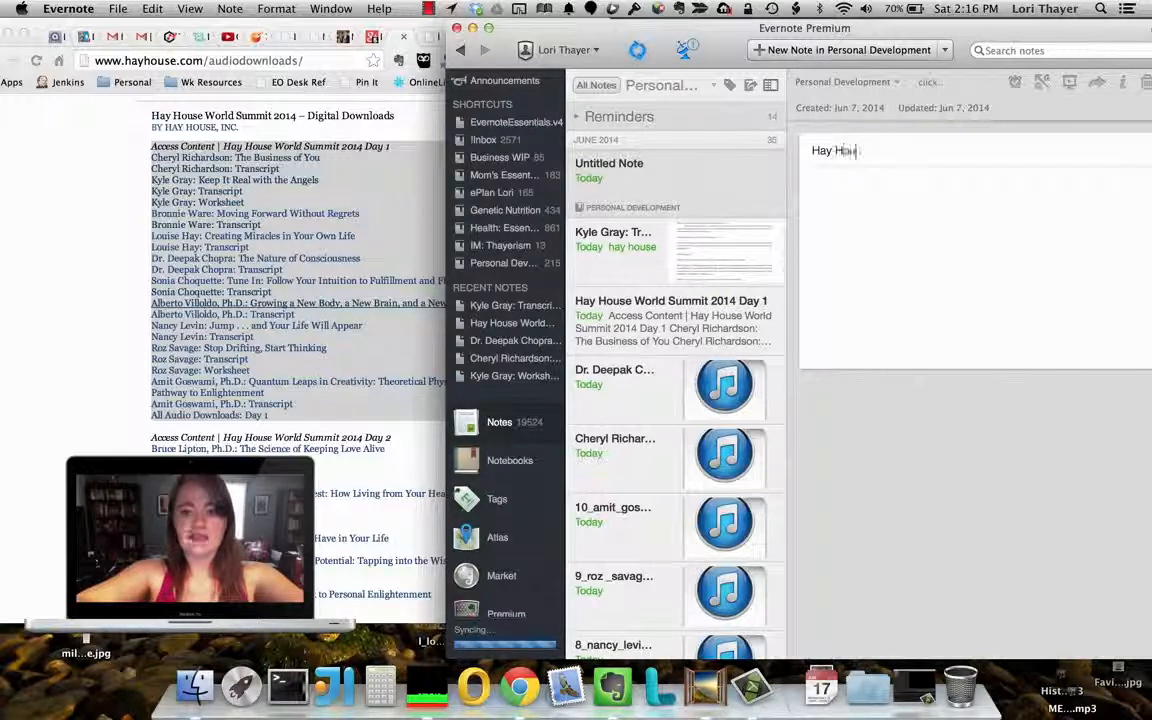
{"action": "type", "text": "use World S"}
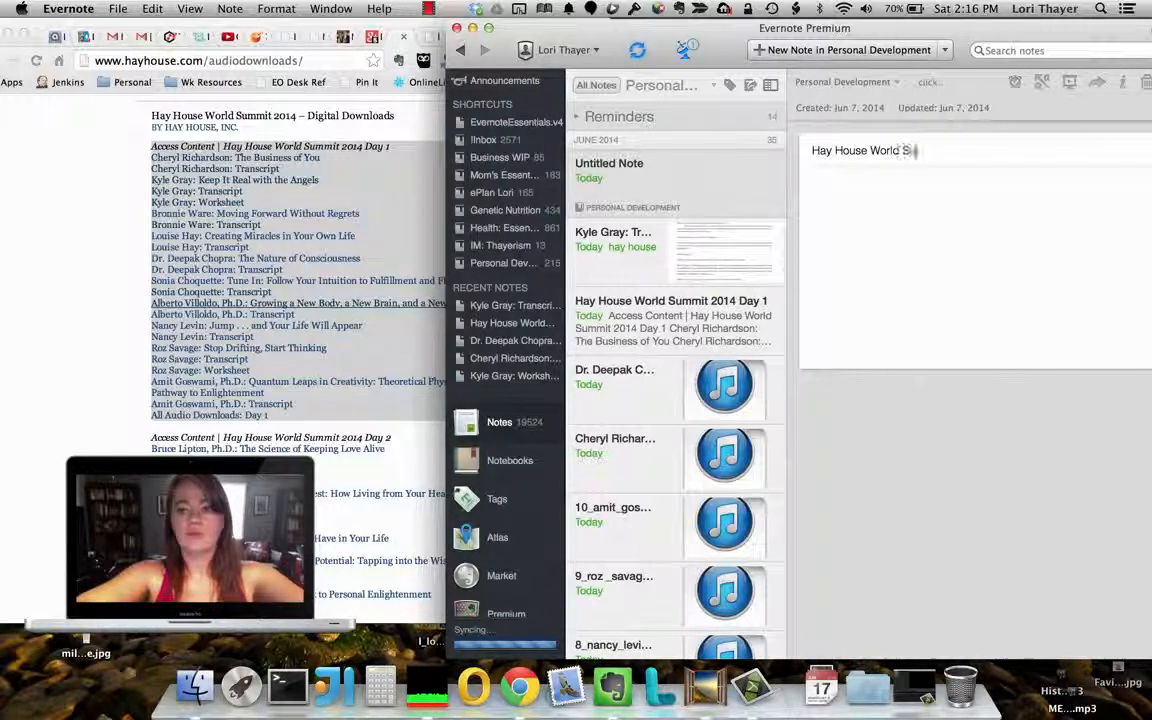
{"action": "type", "text": "ummit 2014"}
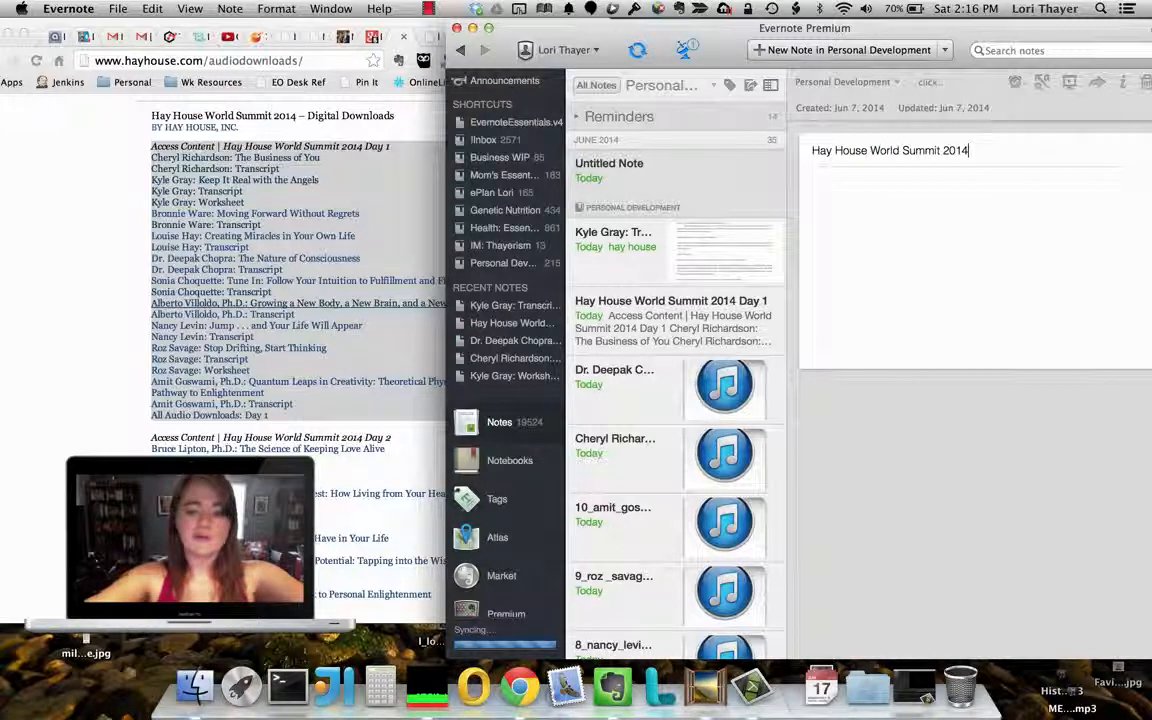
Insert a bulleted link to the "Hay House World Summit 2014 Day 1" note in the body of the "Hay House World Summit 2014" note.
{"action": "left_click", "coordinate": [1012, 303]}
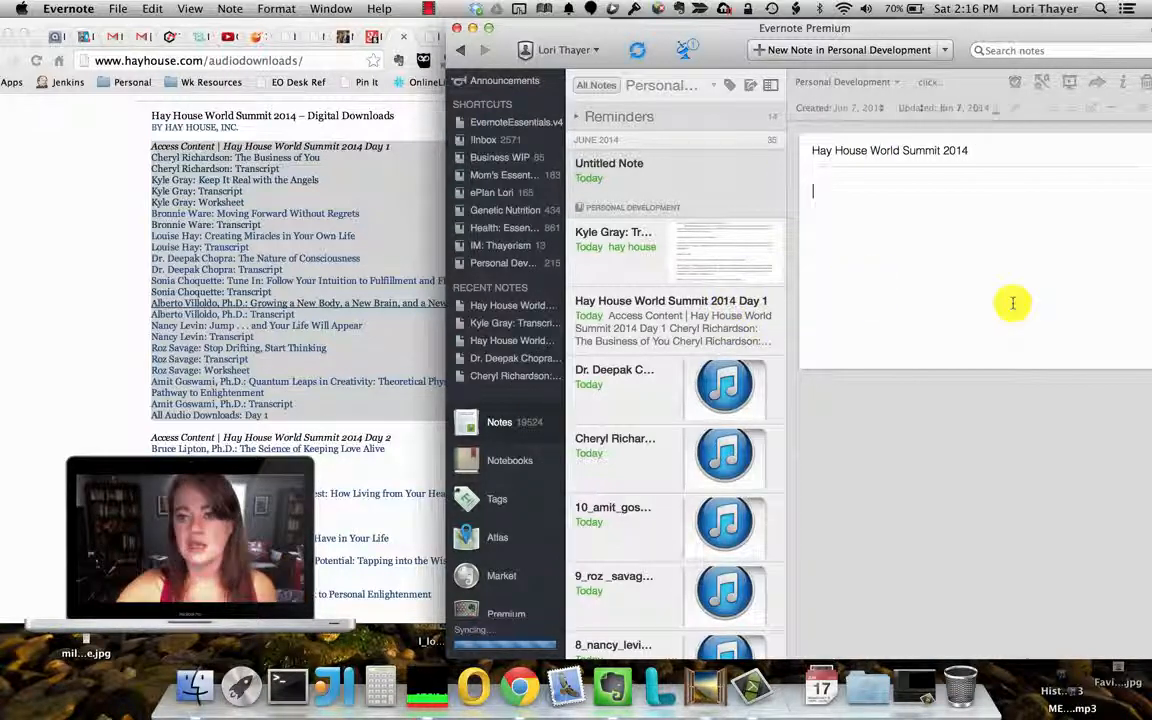
{"action": "left_click", "coordinate": [650, 306]}
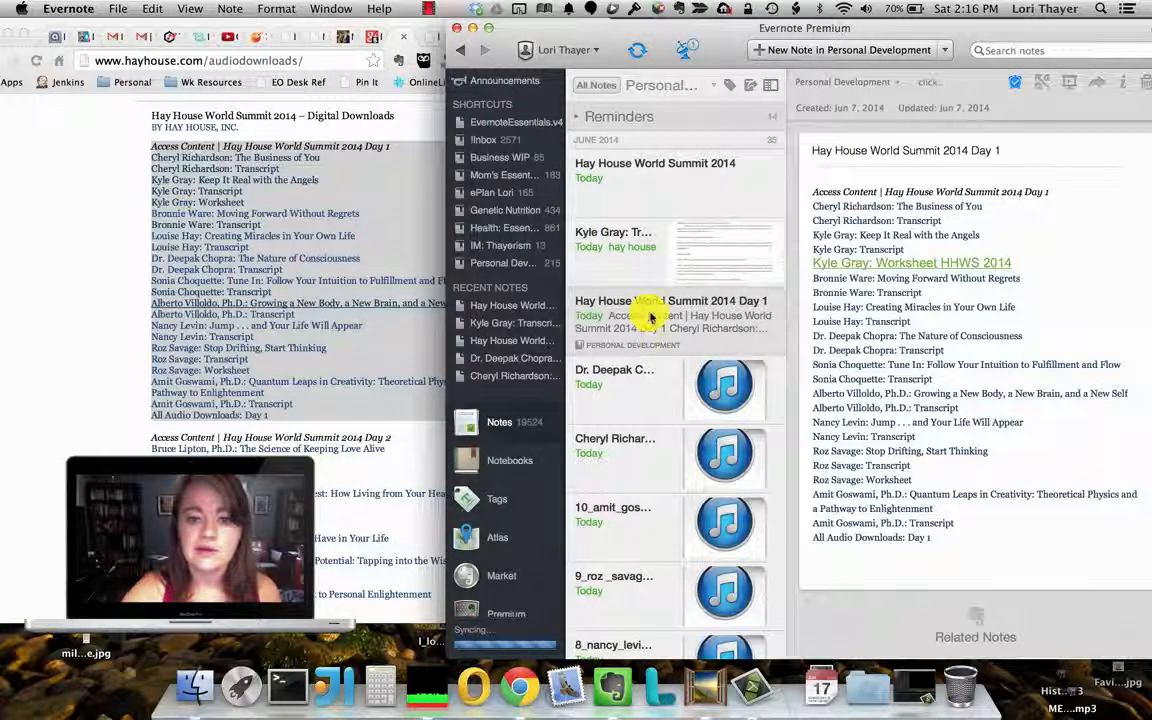
{"action": "right_click", "coordinate": [650, 312]}
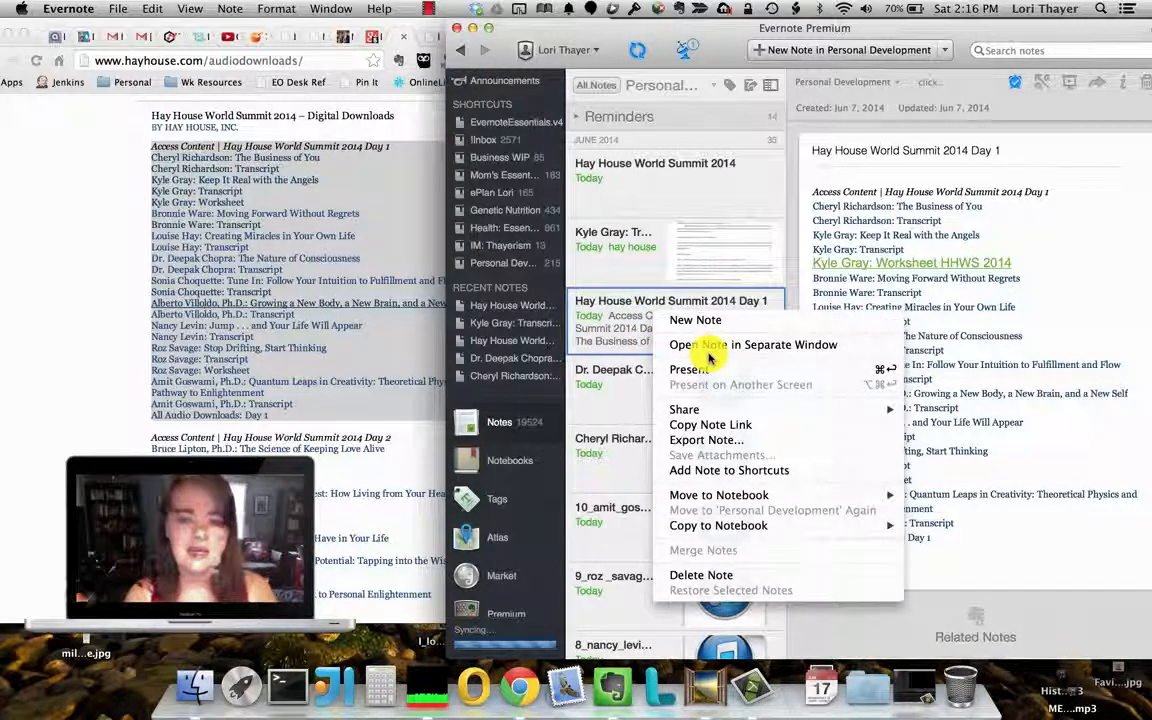
{"action": "left_click", "coordinate": [710, 426]}
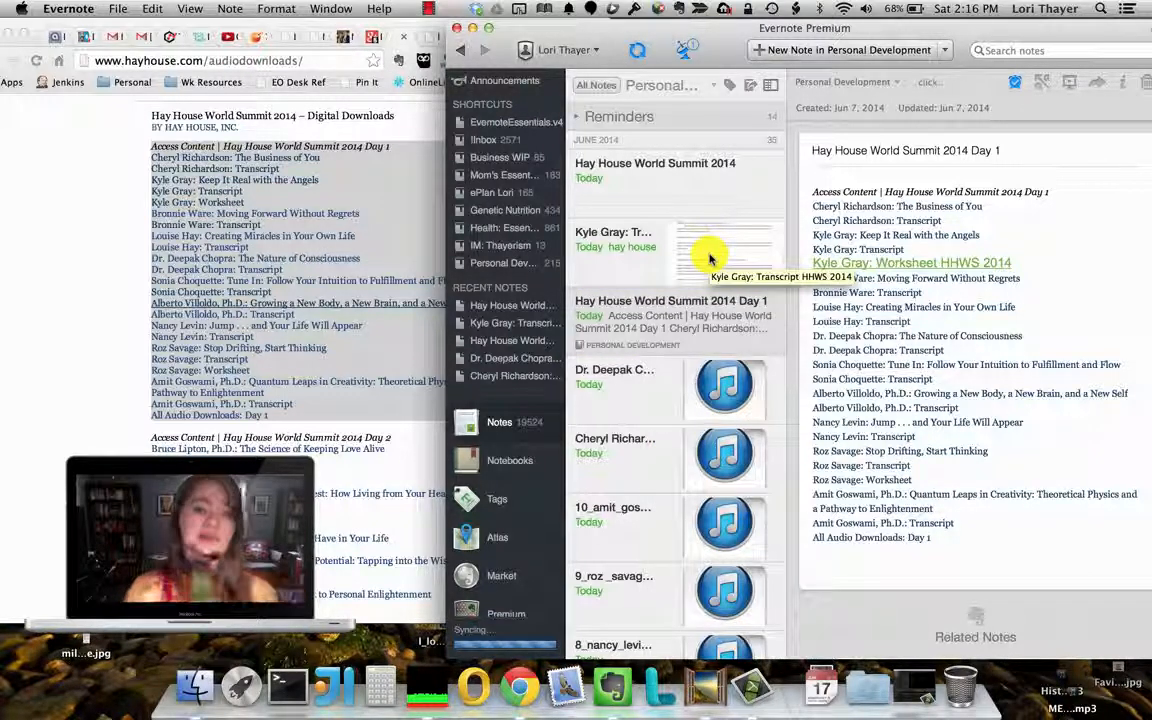
{"action": "left_click", "coordinate": [670, 175]}
{"action": "left_click", "coordinate": [877, 204]}
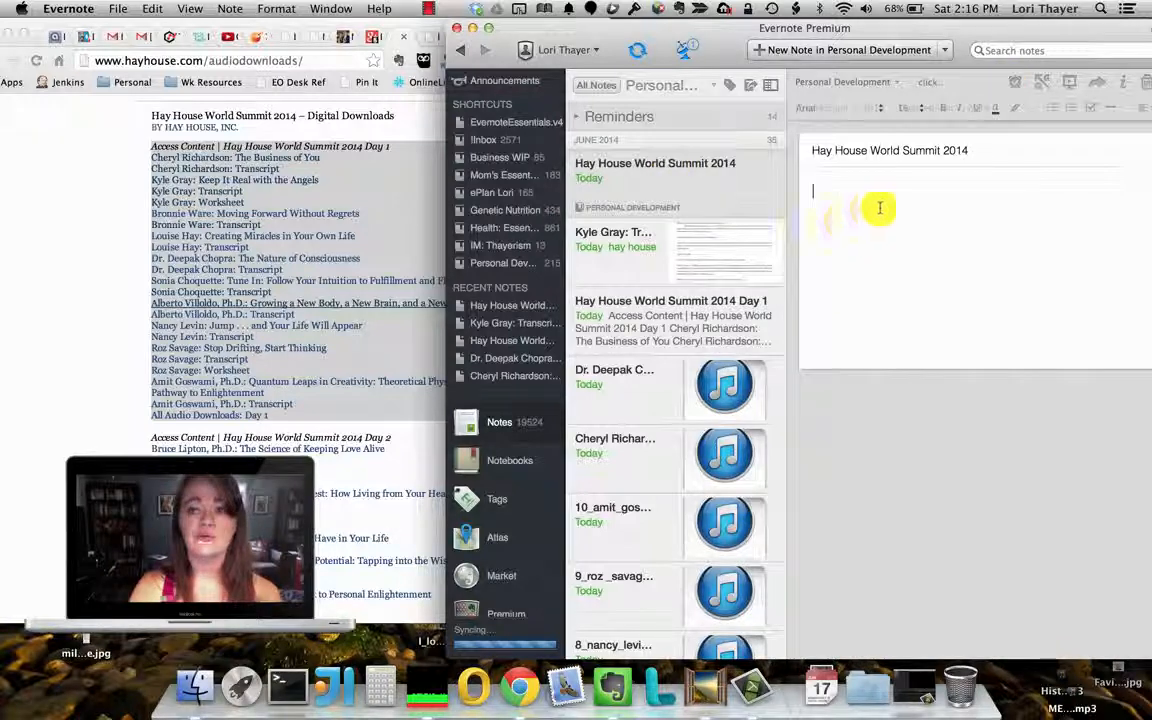
{"action": "left_click", "coordinate": [1050, 107]}
{"action": "key", "text": "super+v"}
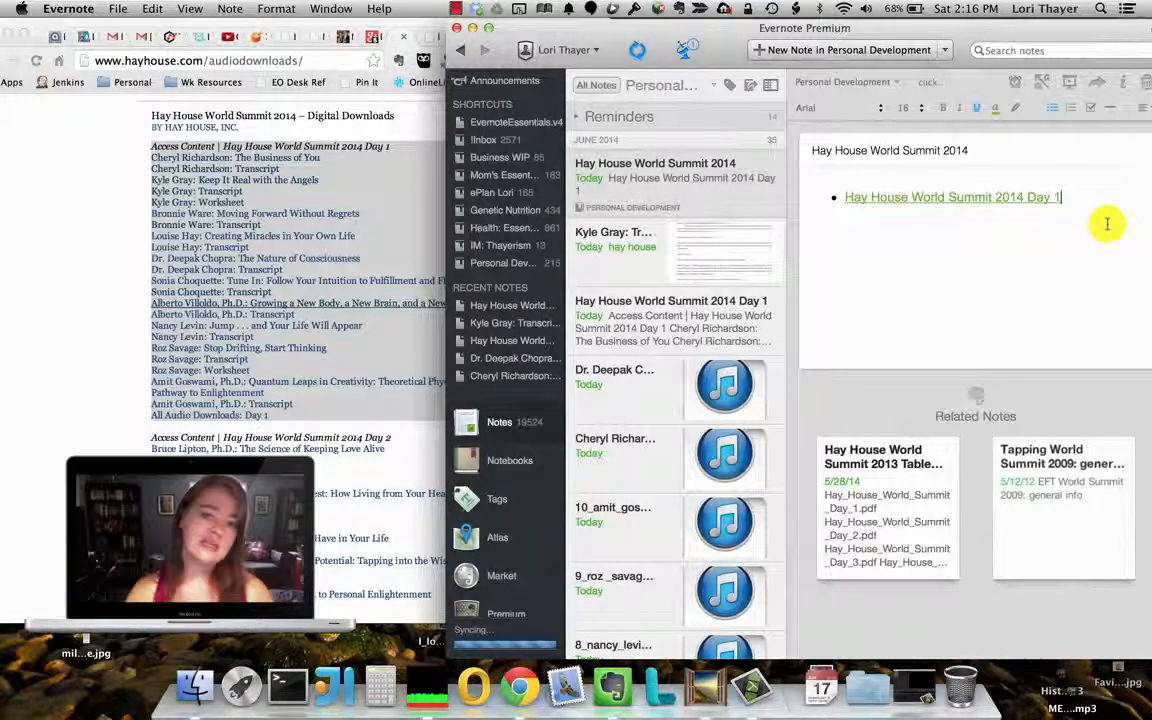
Expand the notebook's reminders and view the two Hay House World Summit 2013 notes and the 2014 Day 1 note pinned there.
{"action": "left_click", "coordinate": [581, 119]}
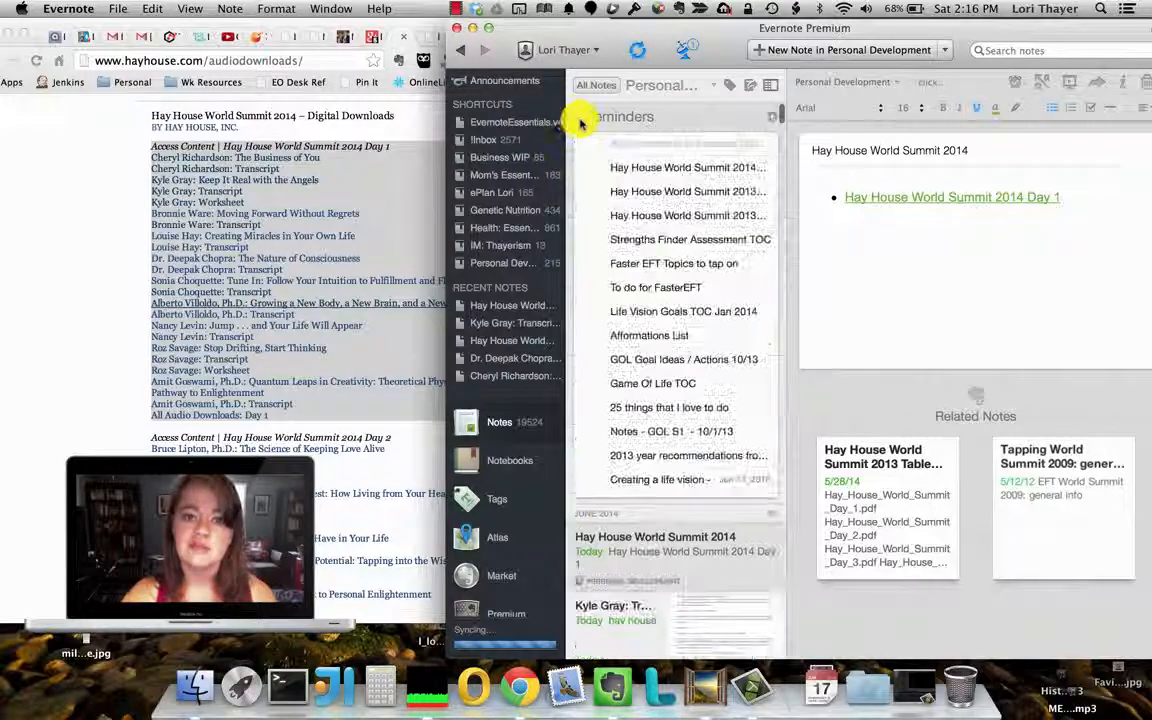
{"action": "left_click", "coordinate": [710, 196]}
{"action": "mouse_move", "coordinate": [710, 200]}
{"action": "left_mouse_down"}
{"action": "mouse_move", "coordinate": [700, 192]}
{"action": "mouse_move", "coordinate": [715, 208]}
{"action": "mouse_move", "coordinate": [705, 192]}
{"action": "mouse_move", "coordinate": [700, 215]}
{"action": "mouse_move", "coordinate": [699, 201]}
{"action": "left_mouse_up"}
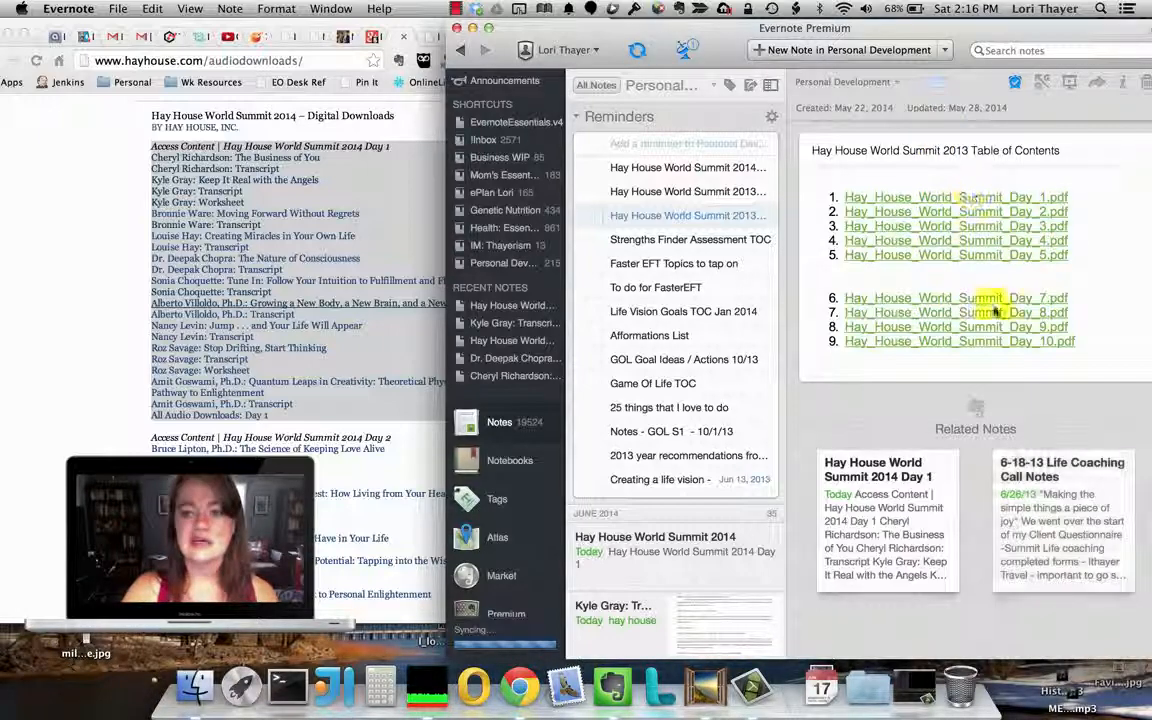
{"action": "left_click", "coordinate": [681, 190]}
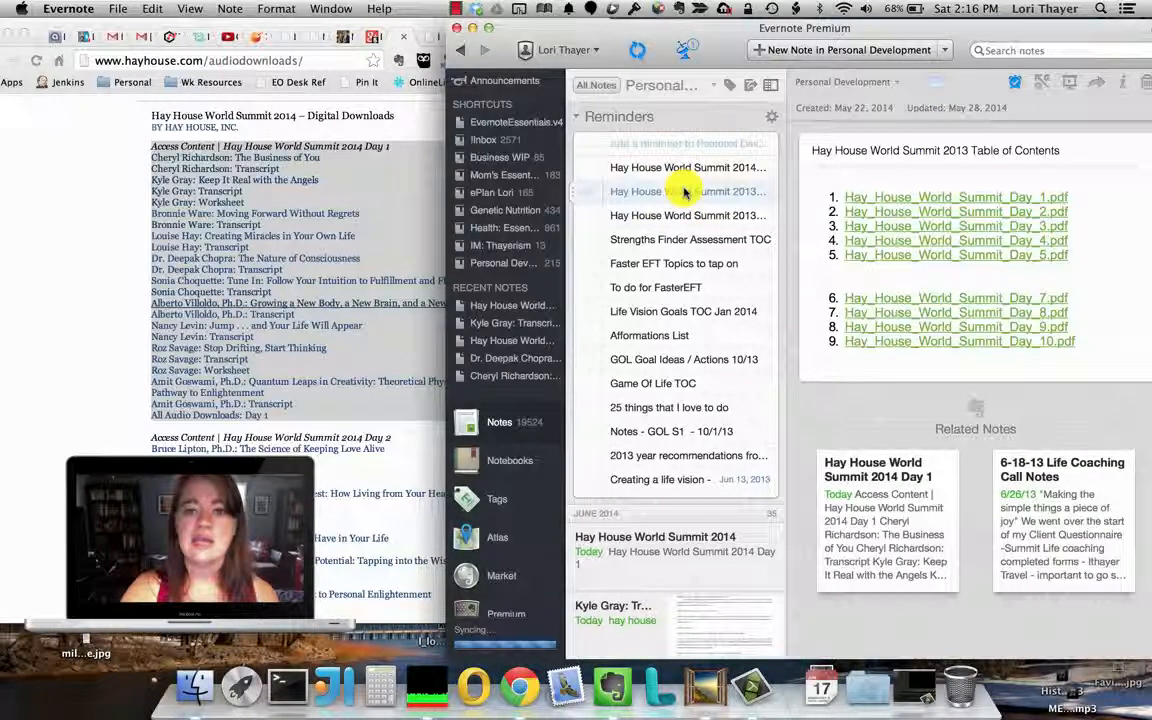
{"action": "scroll", "coordinate": [900, 290], "scroll_direction": "down", "scroll_amount": 10}
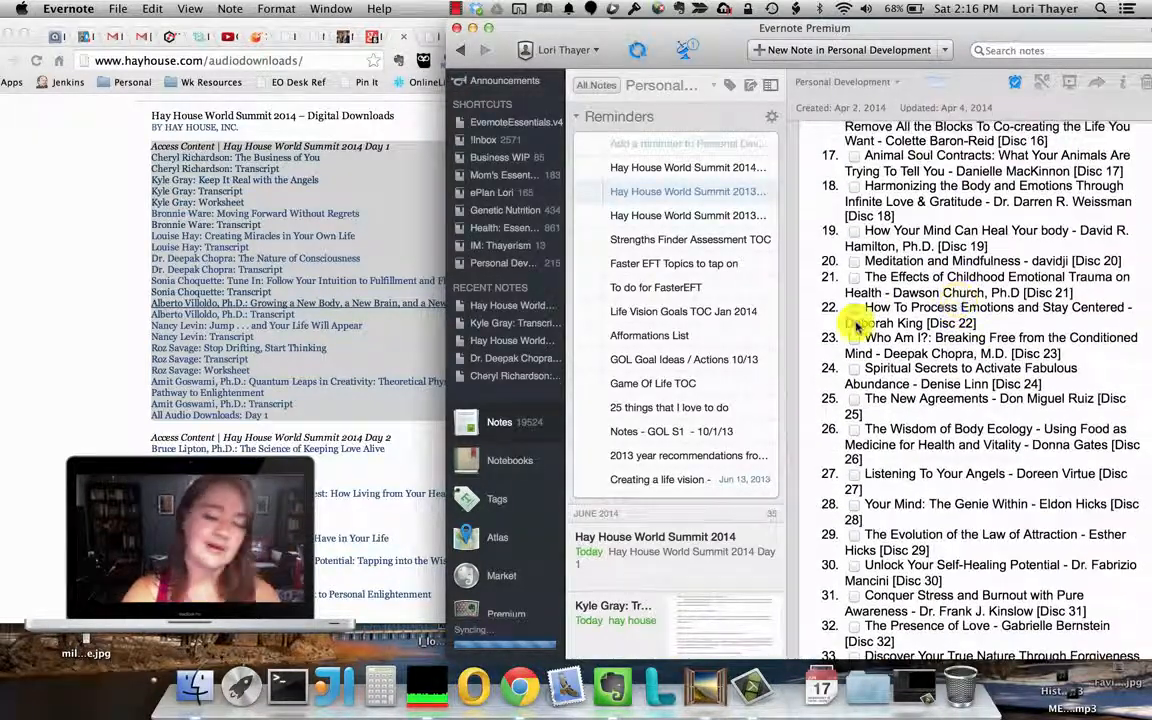
{"action": "left_click", "coordinate": [718, 168]}
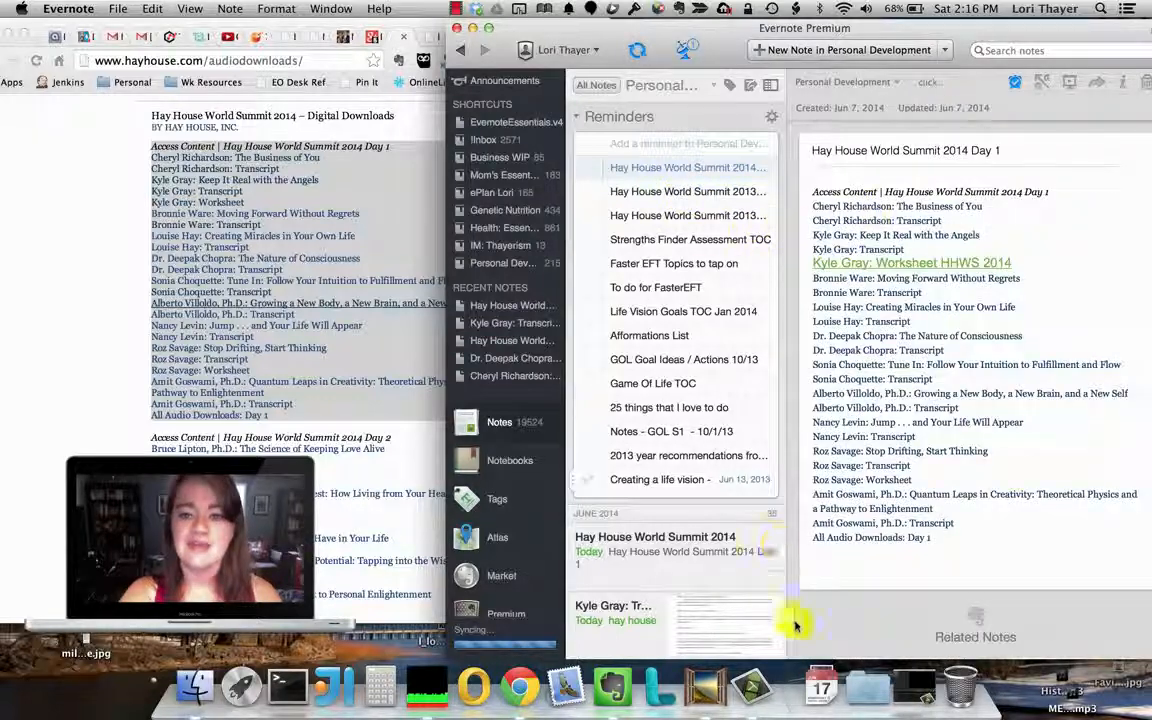
Add an undated reminder to the "Hay House World Summit 2014" note and clear the reminder from the Day 1 note.
{"action": "left_click", "coordinate": [655, 578]}
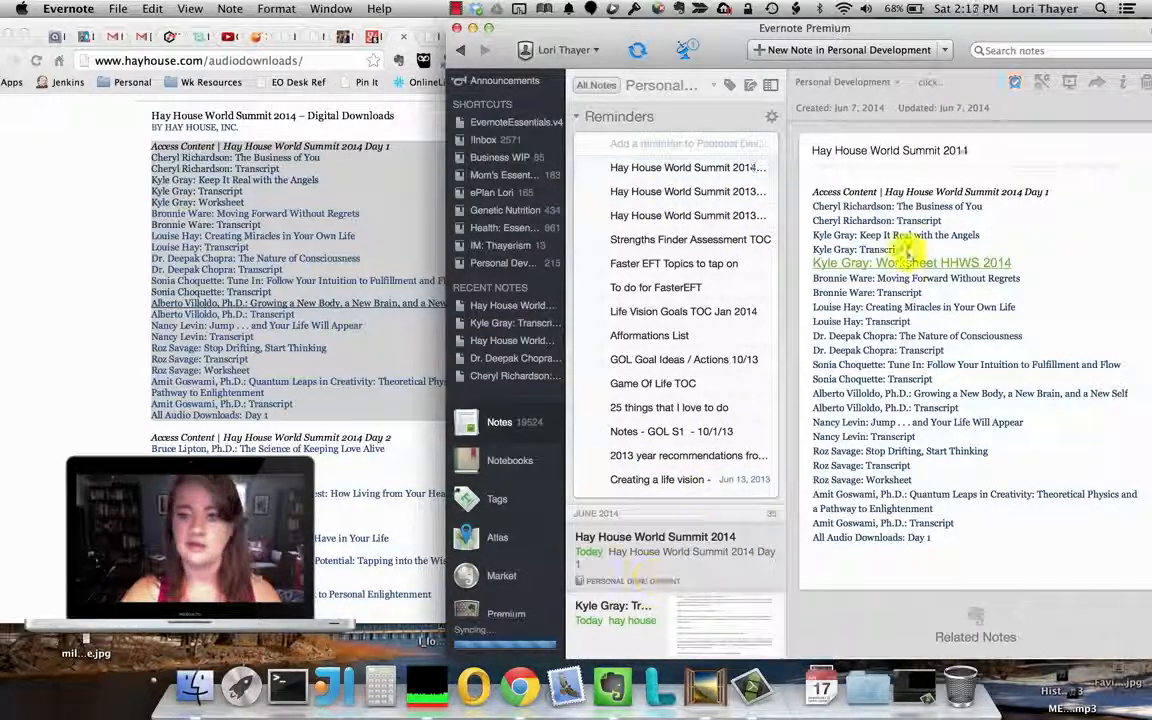
{"action": "left_click", "coordinate": [1015, 80]}
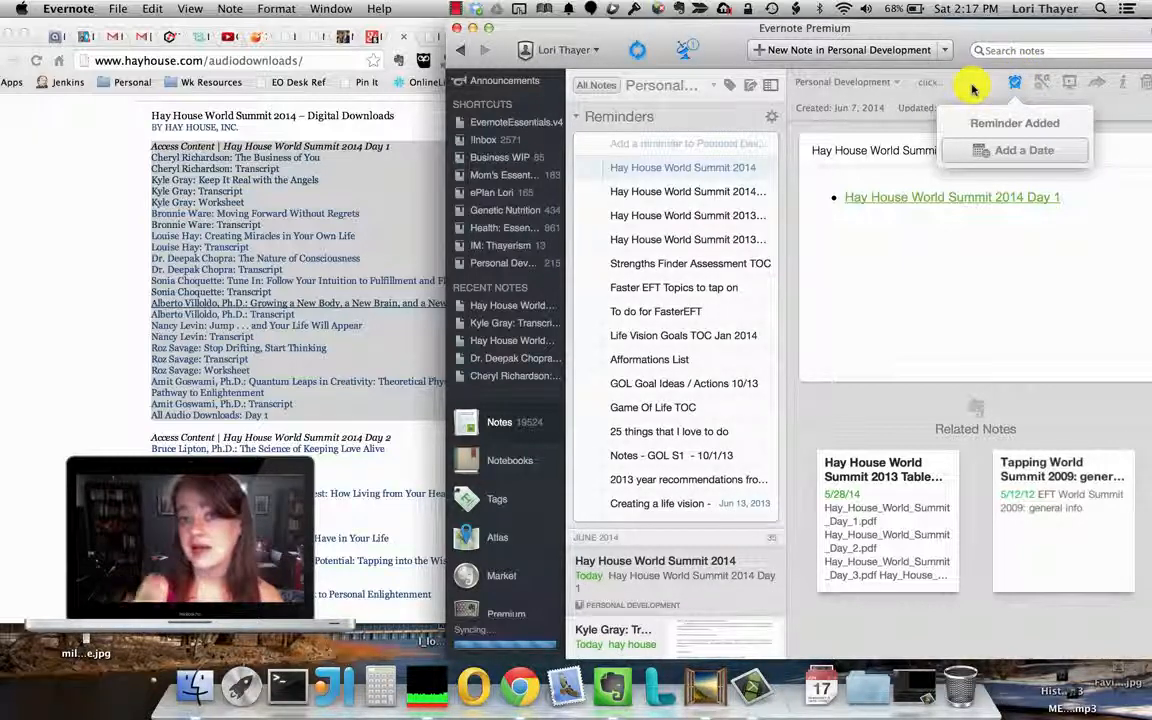
{"action": "left_click", "coordinate": [652, 198]}
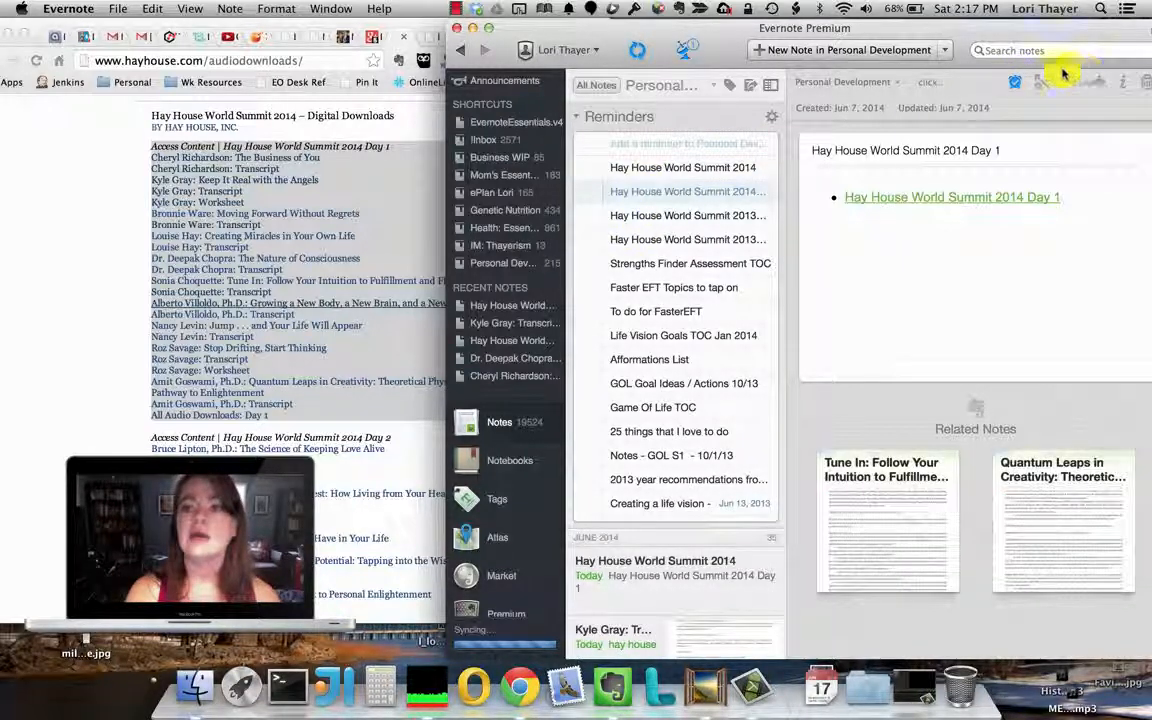
{"action": "left_click", "coordinate": [1015, 82]}
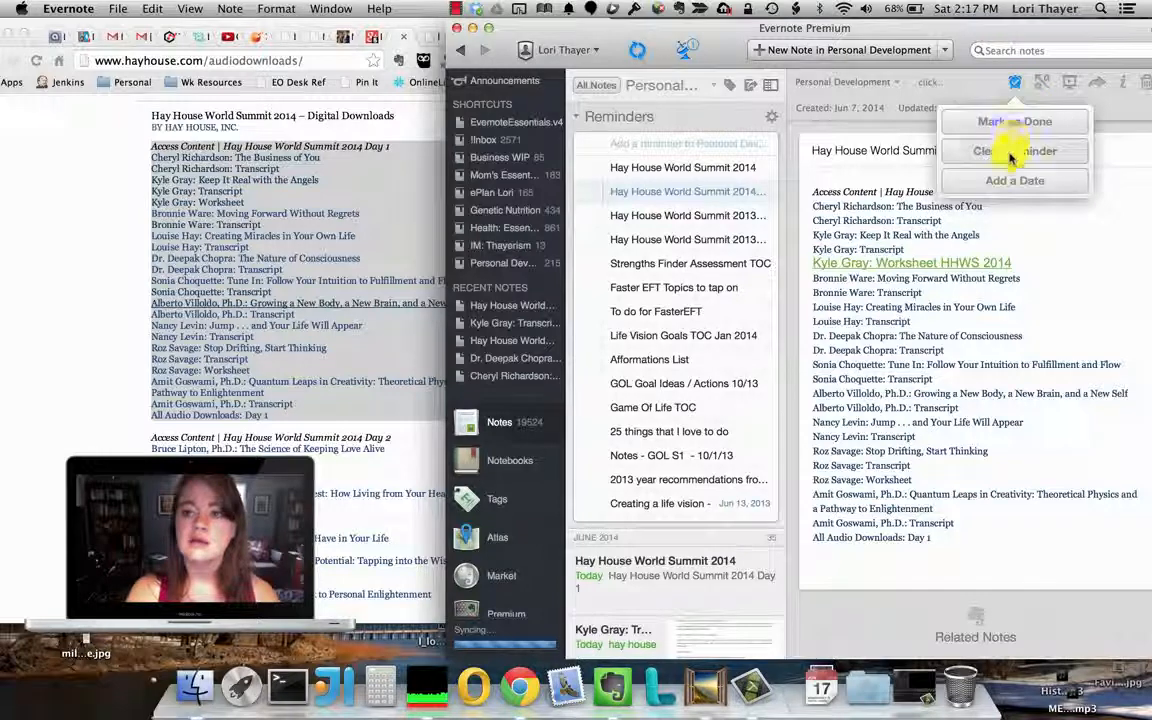
{"action": "left_click", "coordinate": [1012, 150]}
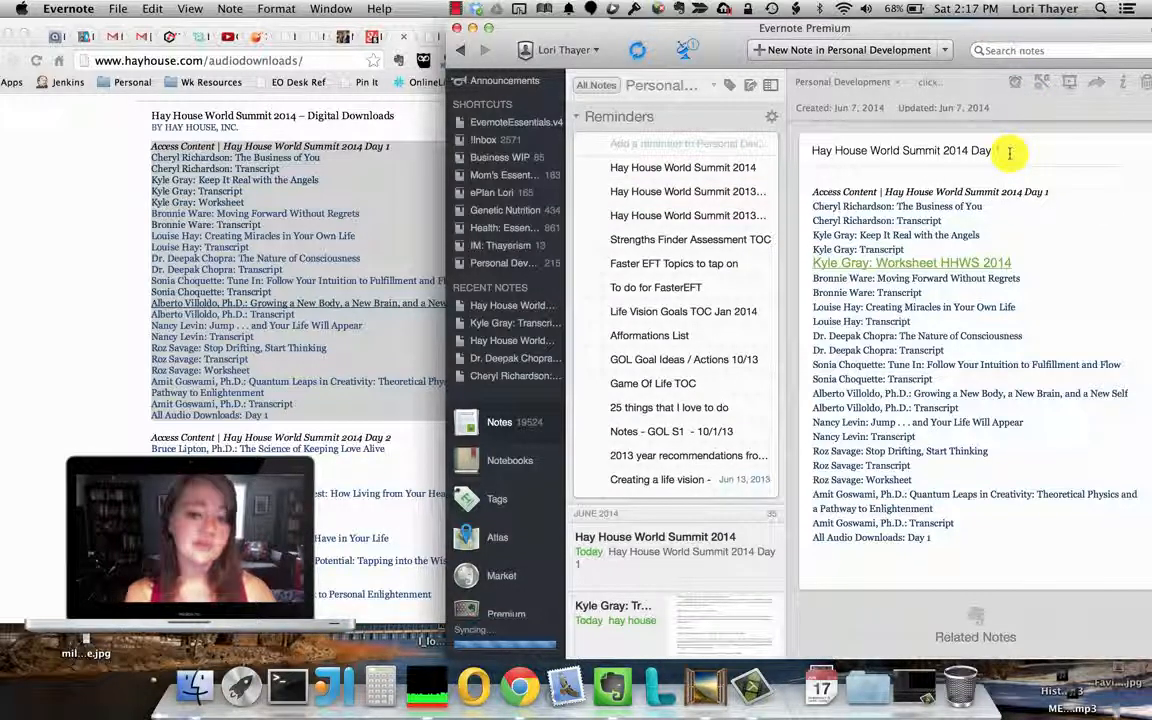
Test the Day 1 link in the "Hay House World Summit 2014" note.
{"action": "left_click", "coordinate": [700, 170]}
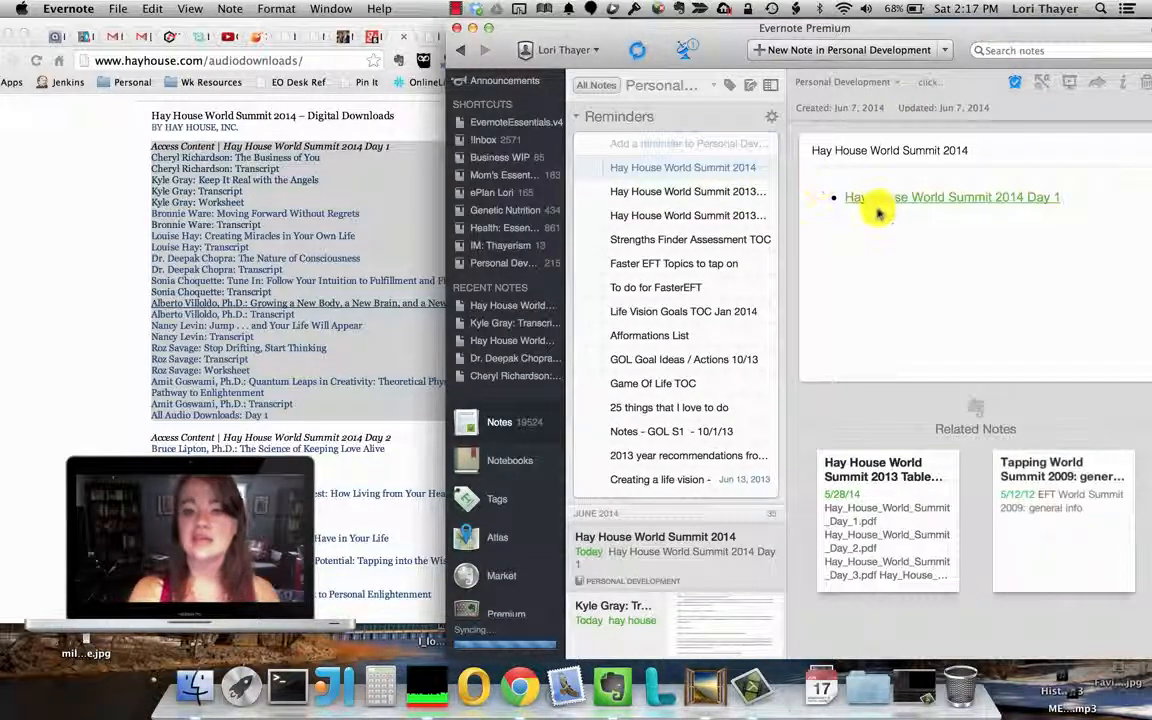
{"action": "left_click", "coordinate": [879, 197]}
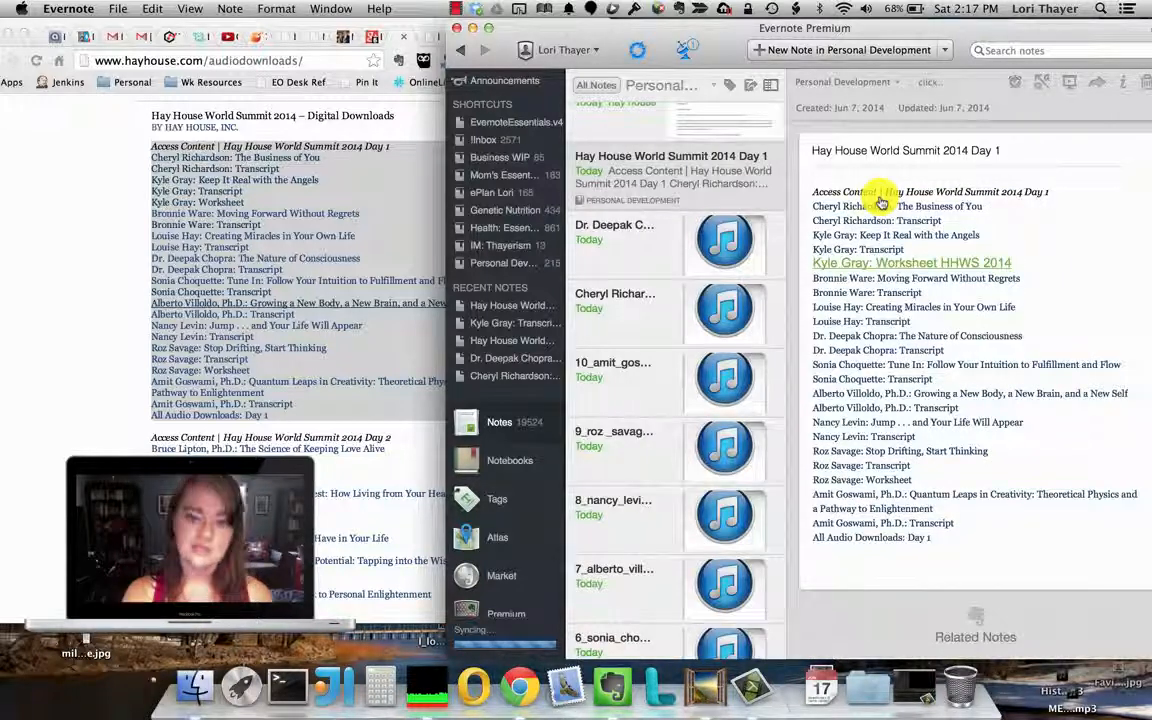